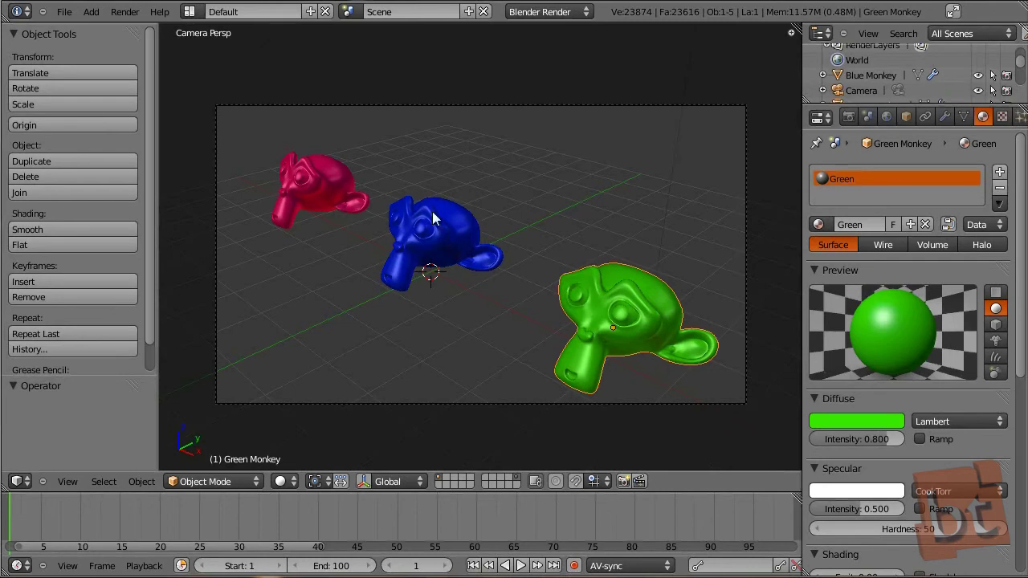
# Step: Select the red, blue and green monkeys in turn repeatedly, ending with the Red Monkey selected
pyautogui.rightClick(310, 190)
pyautogui.rightClick(430, 233)
pyautogui.rightClick(622, 321)
pyautogui.rightClick(311, 184)
pyautogui.rightClick(433, 237)
pyautogui.rightClick(641, 302)
pyautogui.rightClick(444, 232)
pyautogui.rightClick(315, 182)
pyautogui.rightClick(430, 241)
pyautogui.rightClick(653, 320)
pyautogui.rightClick(321, 184)
pyautogui.rightClick(445, 241)
pyautogui.rightClick(617, 299)
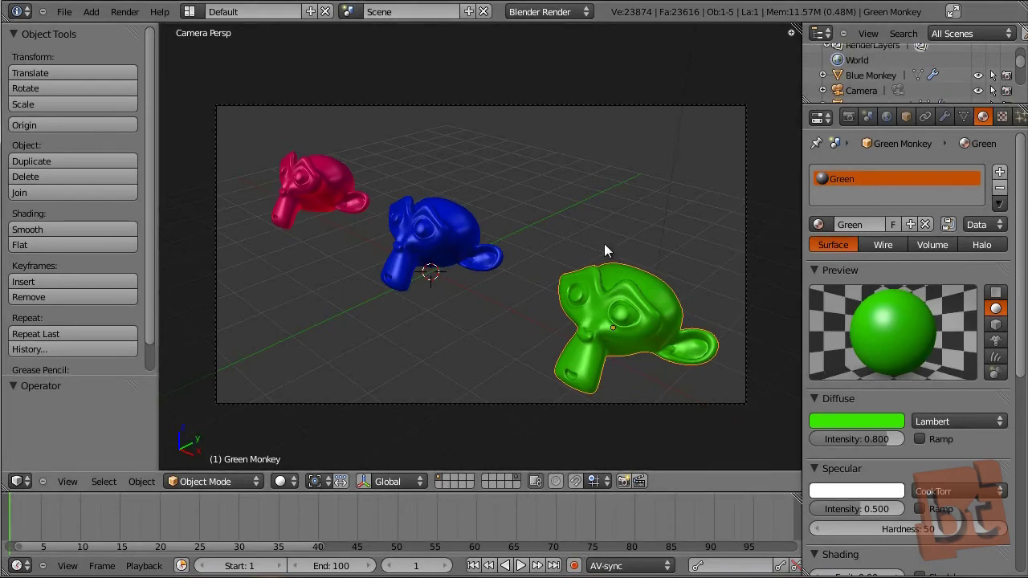
pyautogui.rightClick(451, 249)
pyautogui.rightClick(322, 186)
pyautogui.rightClick(434, 235)
pyautogui.rightClick(624, 321)
pyautogui.rightClick(385, 219)
pyautogui.rightClick(345, 193)
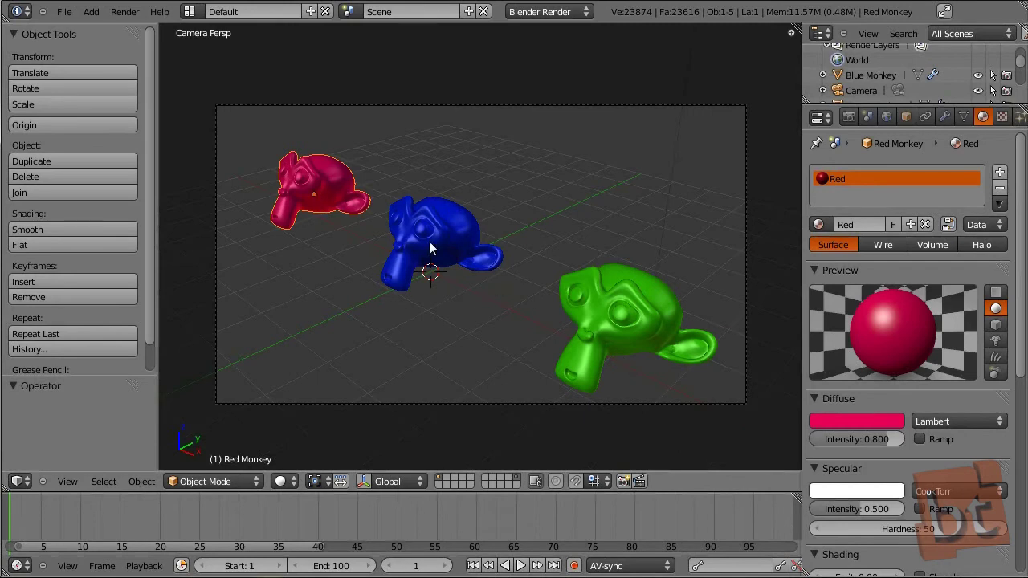
pyautogui.click(448, 480)
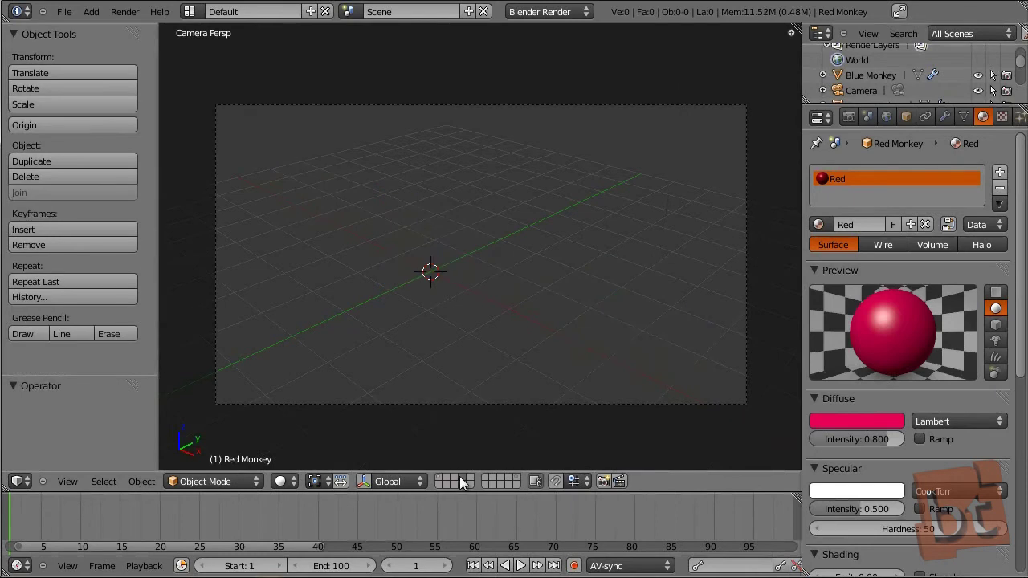
pyautogui.click(439, 478)
pyautogui.click(444, 485)
pyautogui.click(443, 481)
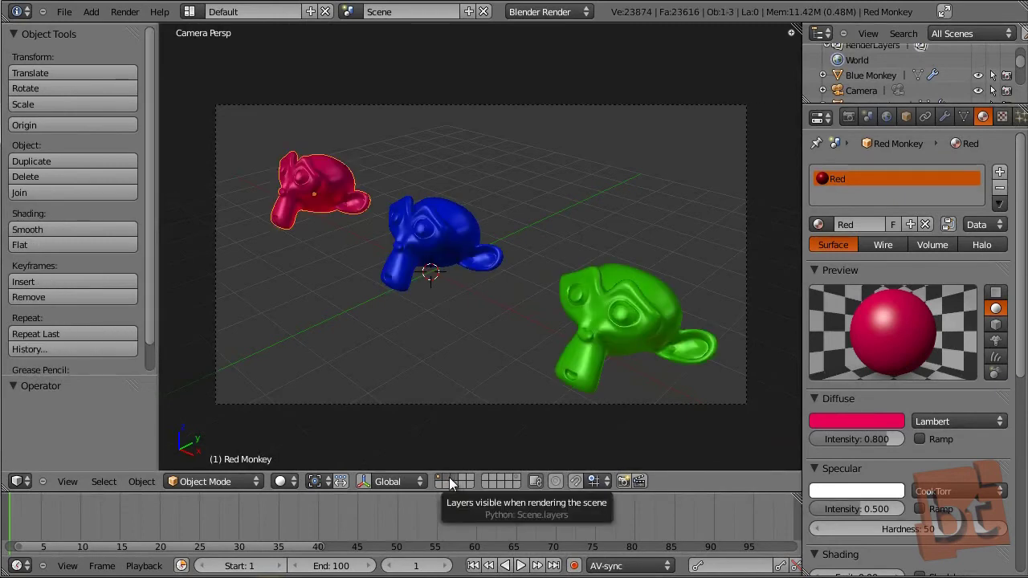
pyautogui.click(450, 481)
pyautogui.click(440, 480)
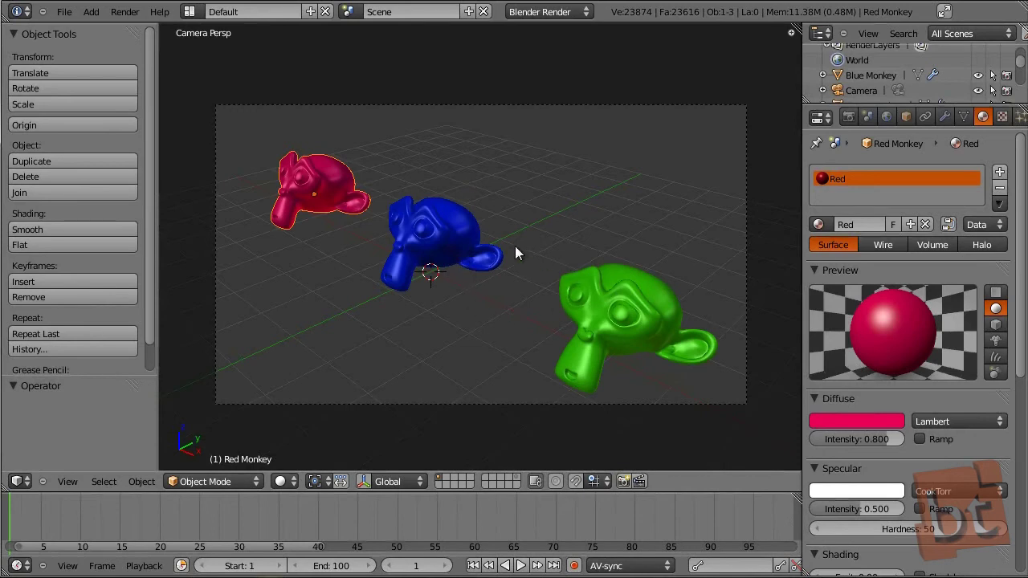
pyautogui.press('4')
pyautogui.press('5')
pyautogui.press('0')
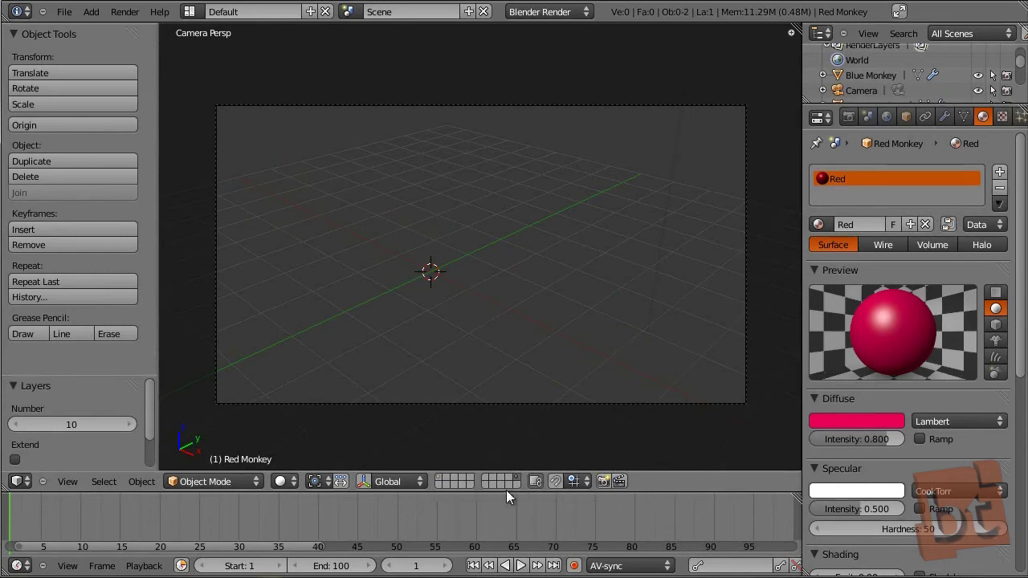
pyautogui.hotkey('alt', '2')
pyautogui.hotkey('alt', '3')
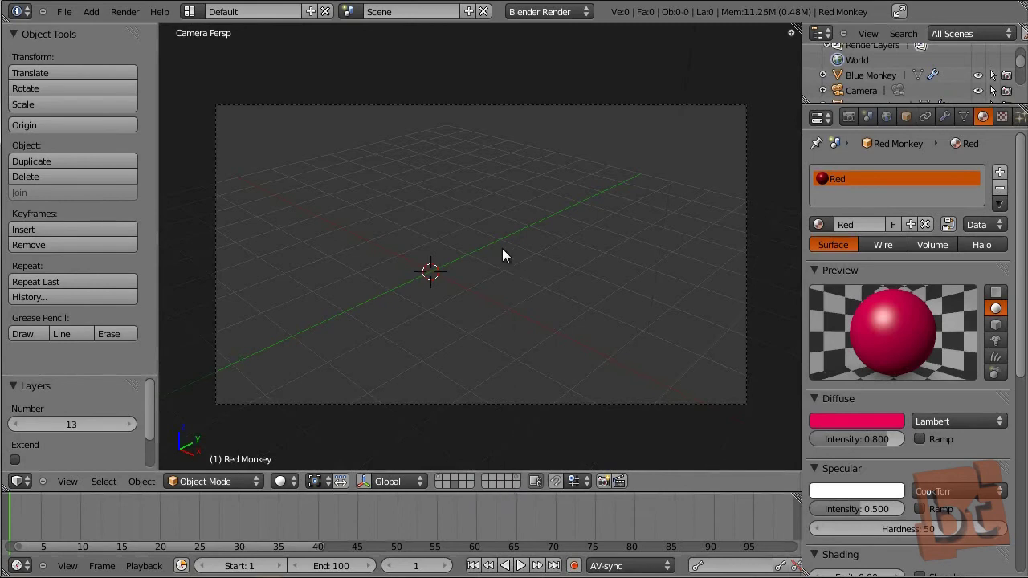
pyautogui.hotkey('alt', '4')
pyautogui.hotkey('alt', '5')
pyautogui.press('1')
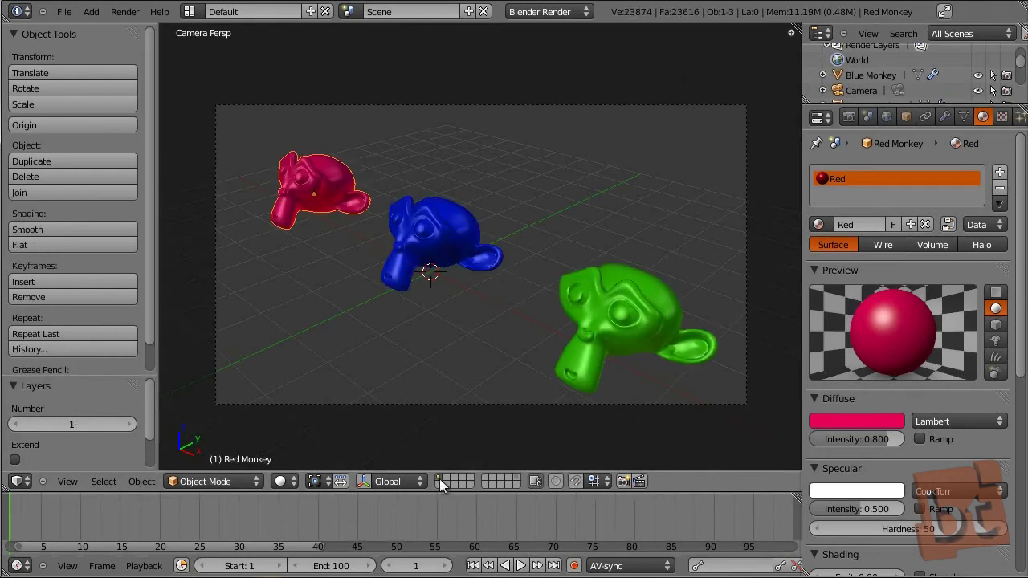
# Step: Select the blue monkey and move it onto layer 3 only
pyautogui.rightClick(424, 228)
pyautogui.rightClick(327, 193)
pyautogui.rightClick(470, 257)
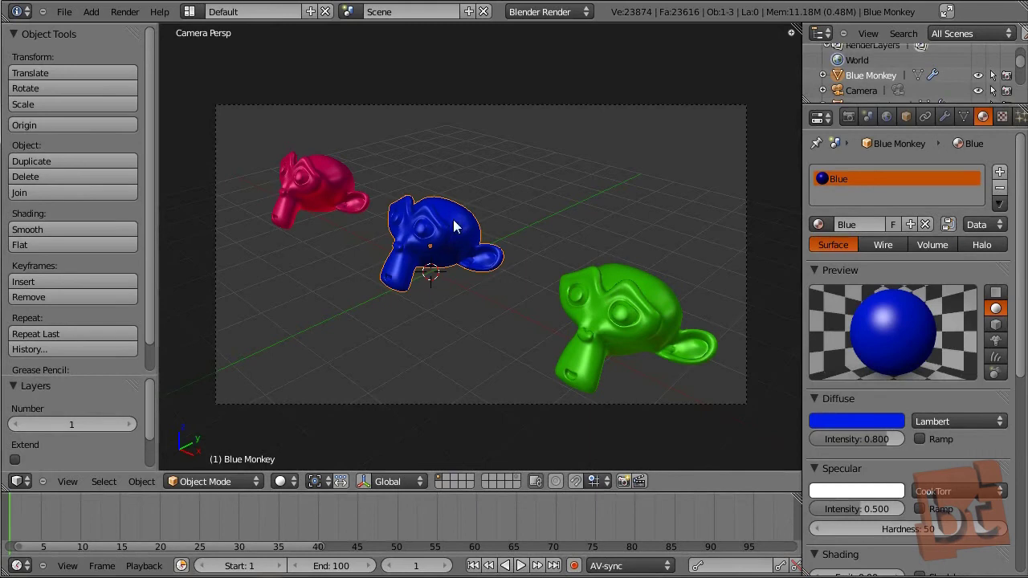
pyautogui.press('m')
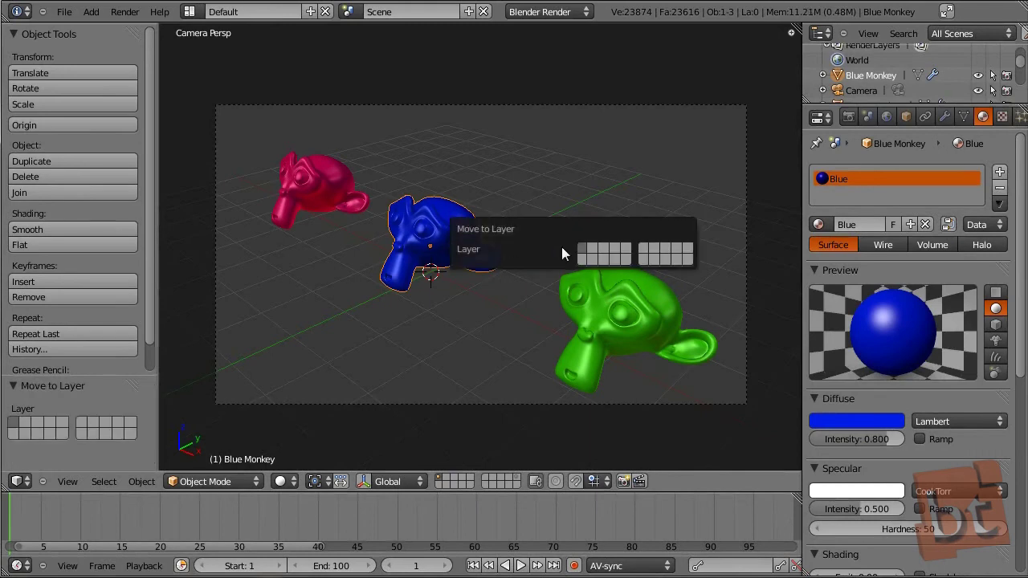
pyautogui.click(605, 250)
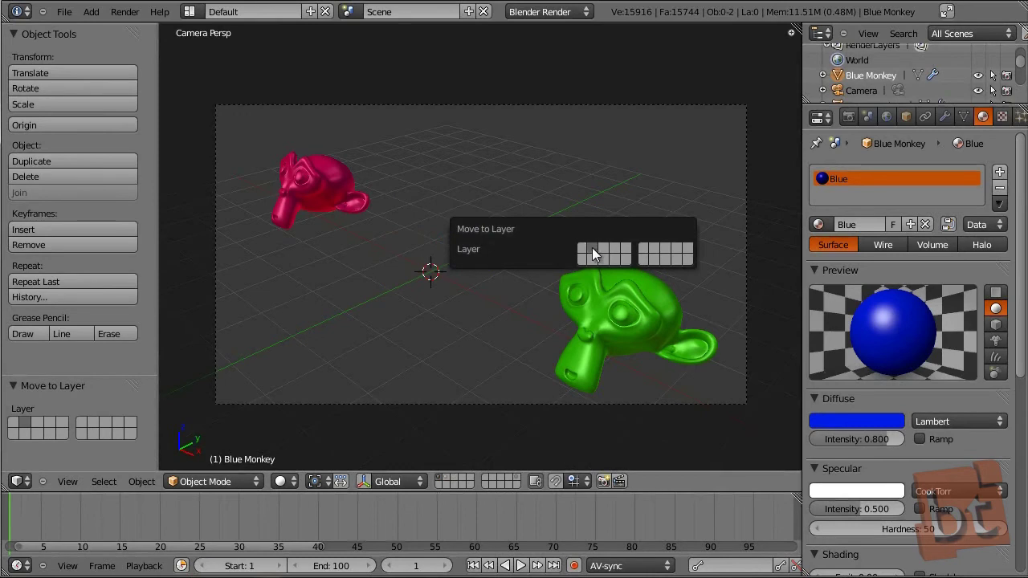
pyautogui.click(583, 247)
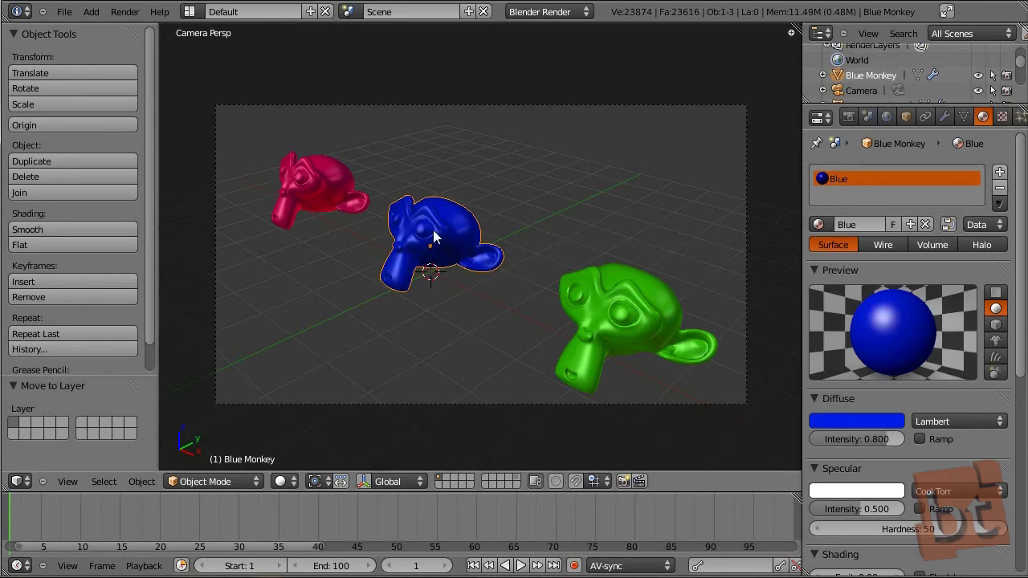
pyautogui.press('m')
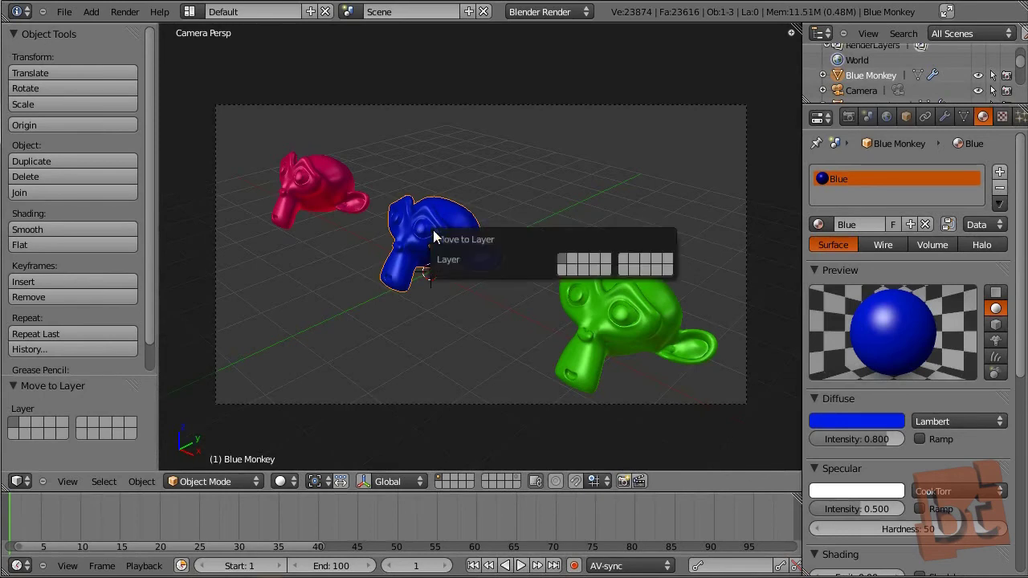
pyautogui.click(572, 258)
pyautogui.keyDown('shift'); pyautogui.click(581, 257); pyautogui.keyUp('shift')
pyautogui.keyDown('shift'); pyautogui.click(571, 261); pyautogui.keyUp('shift')
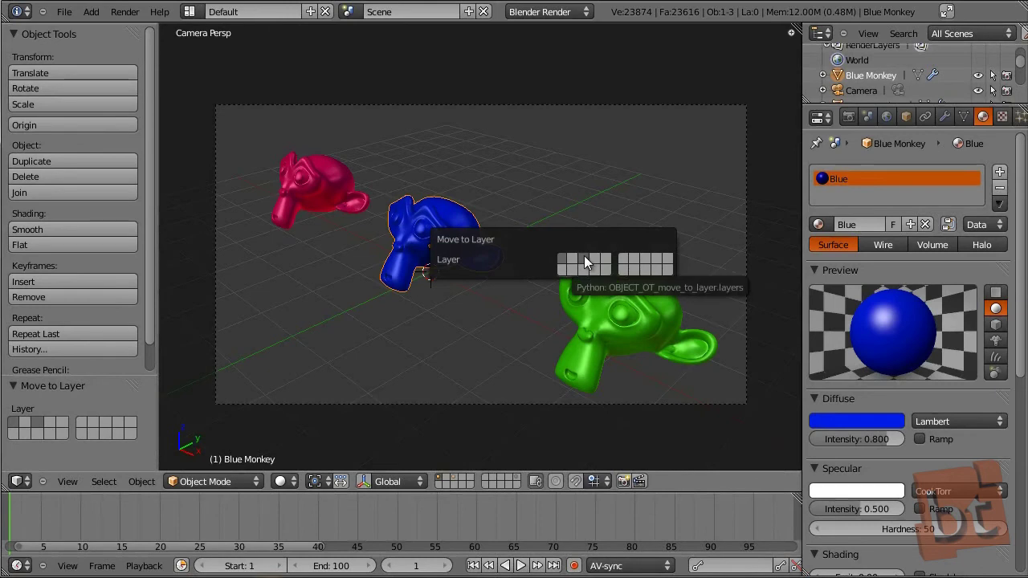
# Step: View layer 3 showing the blue monkey alone, then an empty layer, then layer 1
pyautogui.click(455, 478)
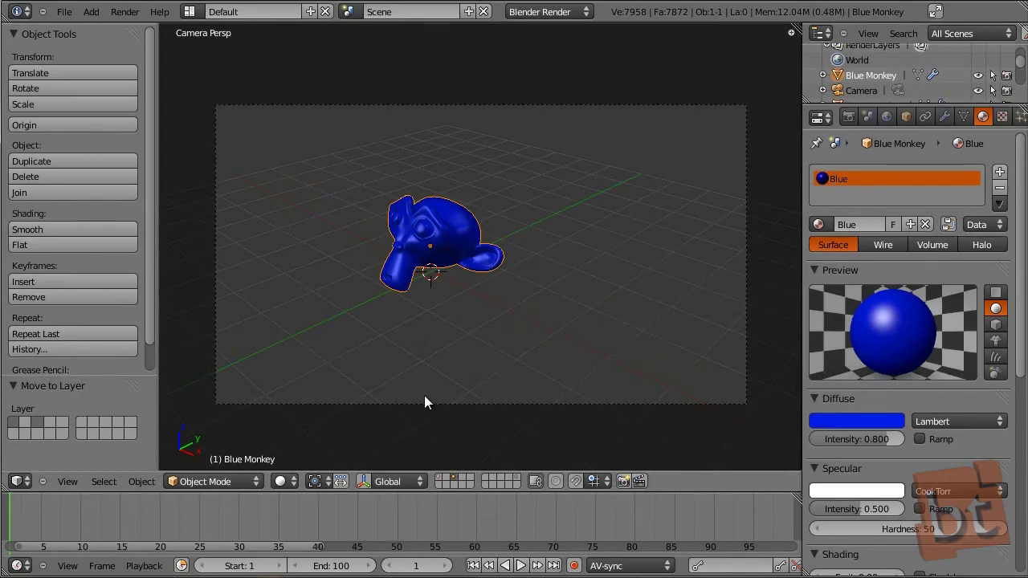
pyautogui.click(446, 477)
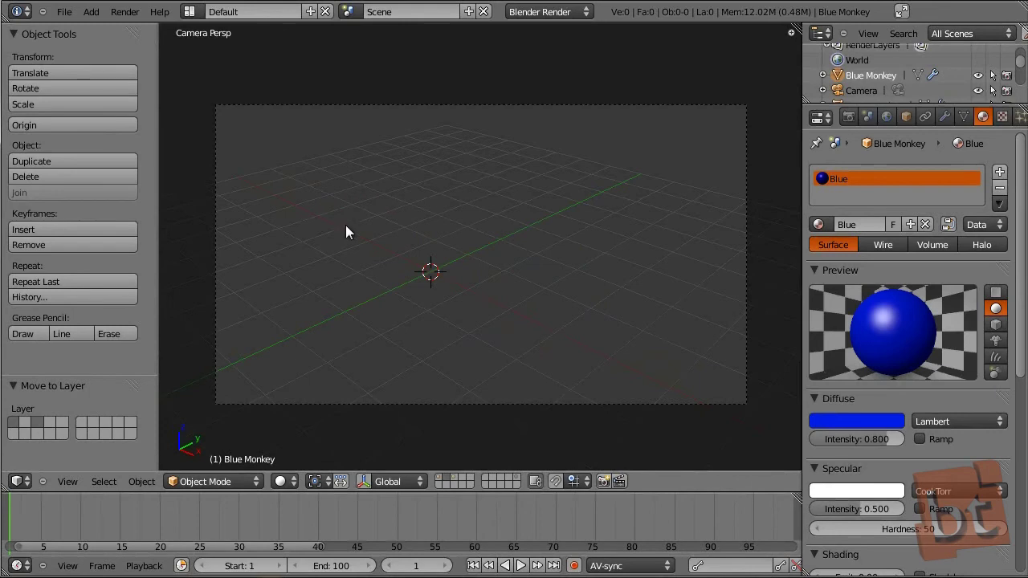
pyautogui.click(438, 478)
# Step: Move the green monkey to layer 2
pyautogui.rightClick(635, 291)
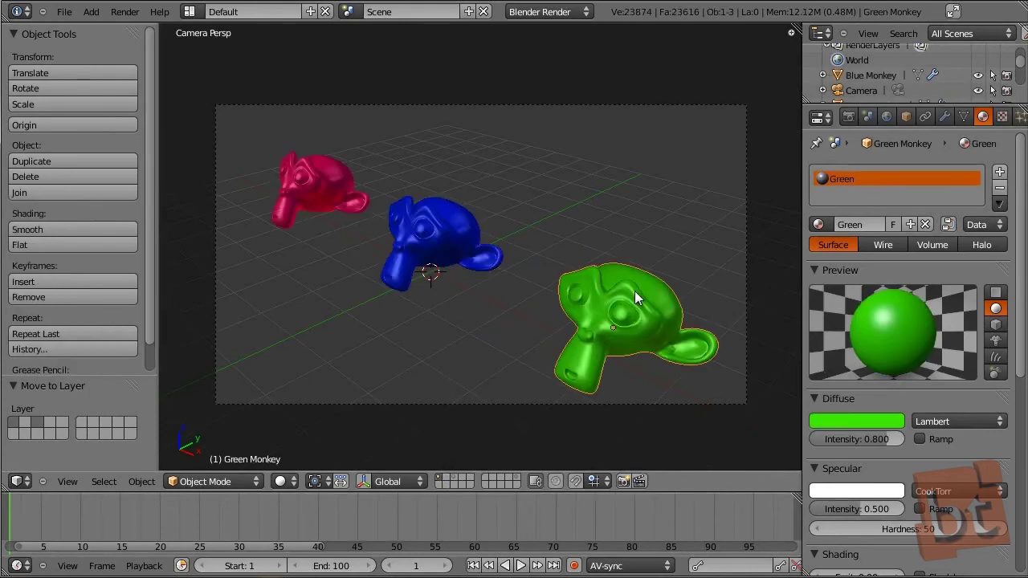
pyautogui.press('m')
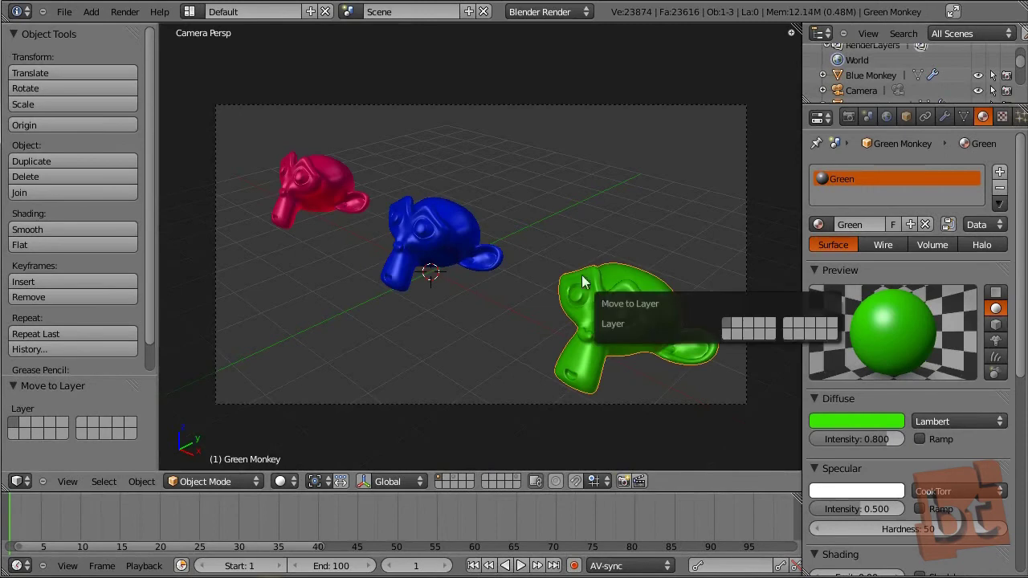
pyautogui.click(737, 324)
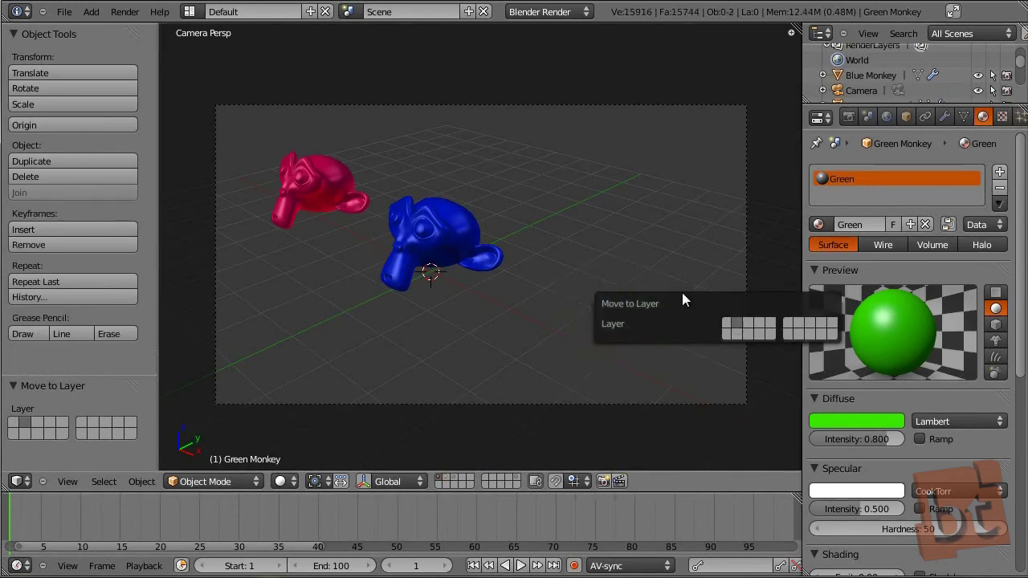
# Step: Switch between layers 1, 2 and 3 to compare which monkeys each shows
pyautogui.click(447, 477)
pyautogui.click(454, 477)
pyautogui.click(447, 477)
pyautogui.click(454, 477)
pyautogui.keyDown('shift'); pyautogui.click(440, 477); pyautogui.keyUp('shift')
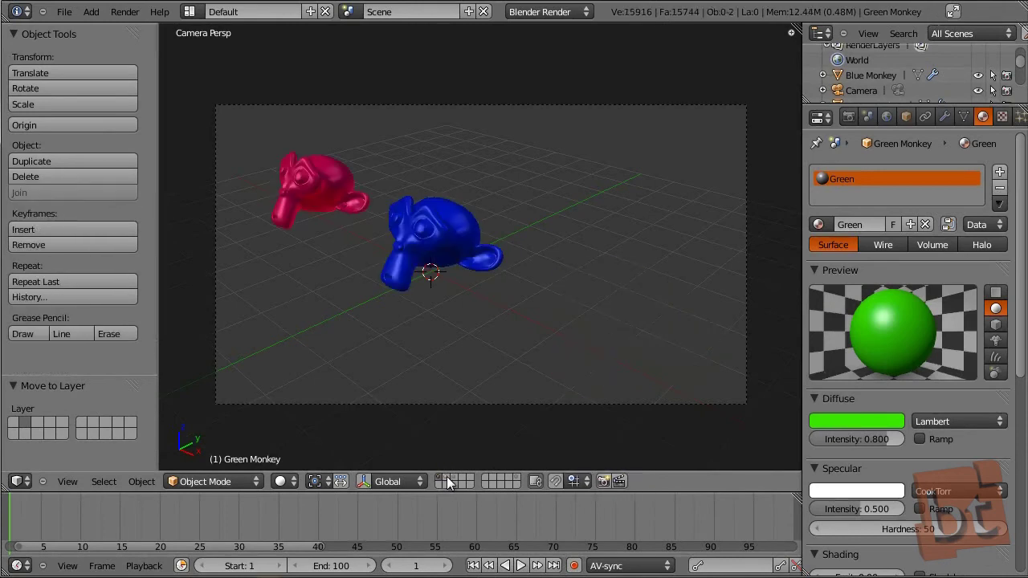
pyautogui.click(447, 477)
pyautogui.click(454, 478)
pyautogui.keyDown('shift'); pyautogui.click(439, 479); pyautogui.keyUp('shift')
pyautogui.click(447, 478)
pyautogui.keyDown('shift'); pyautogui.click(454, 479); pyautogui.keyUp('shift')
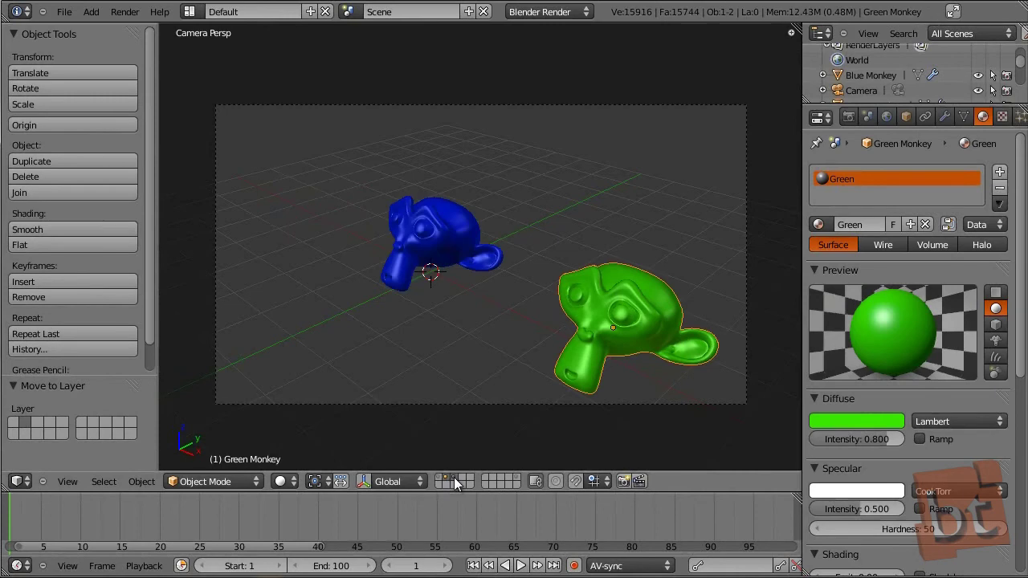
# Step: Move the blue and green monkeys back to layer 1 and show that layer
pyautogui.rightClick(440, 249)
pyautogui.keyDown('shift'); pyautogui.rightClick(589, 324); pyautogui.keyUp('shift')
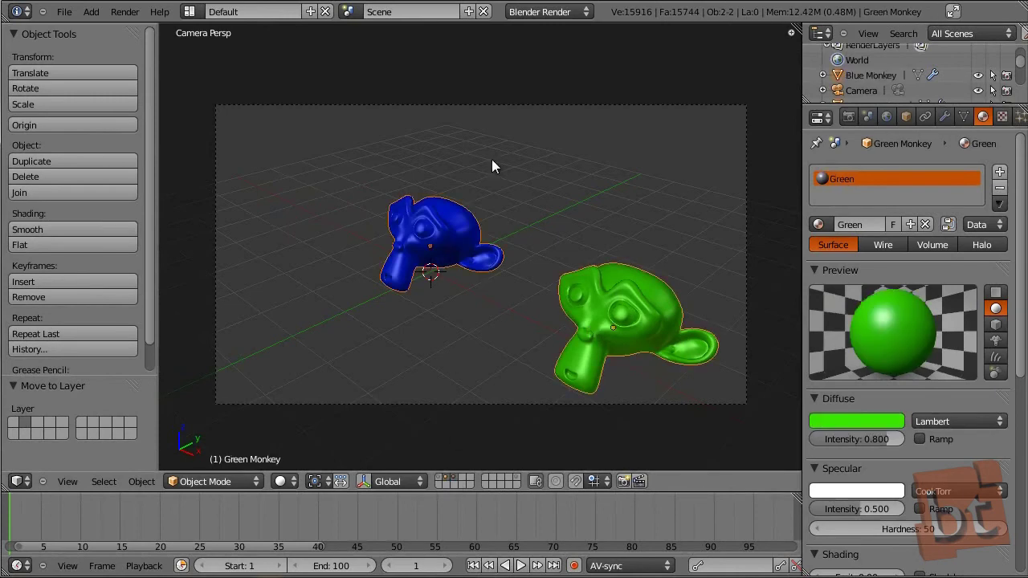
pyautogui.press('m')
pyautogui.click(618, 187)
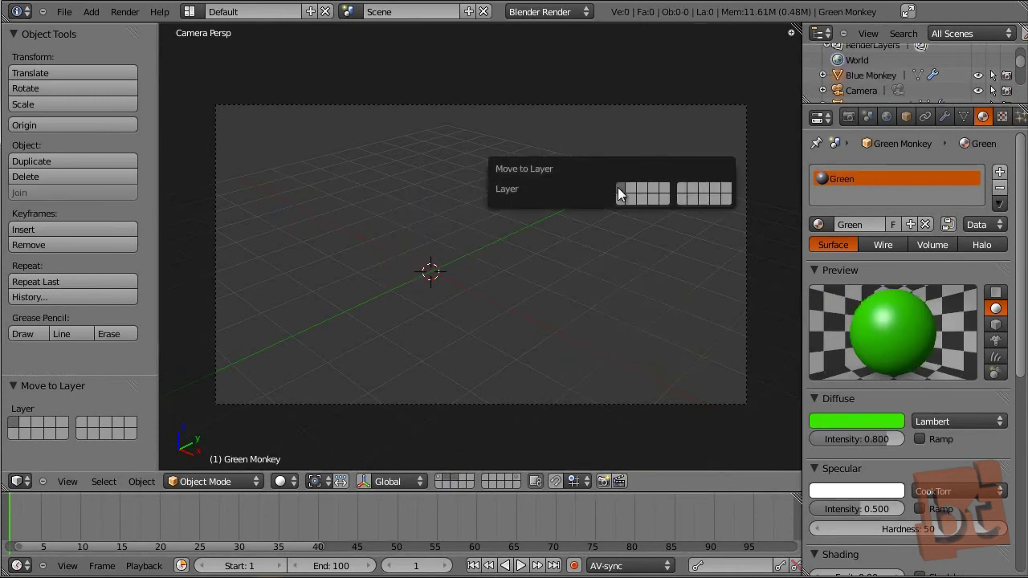
pyautogui.click(440, 478)
# Step: Select each of the three monkeys in turn, ending on the red monkey
pyautogui.rightClick(355, 193)
pyautogui.rightClick(418, 233)
pyautogui.rightClick(589, 322)
pyautogui.rightClick(334, 187)
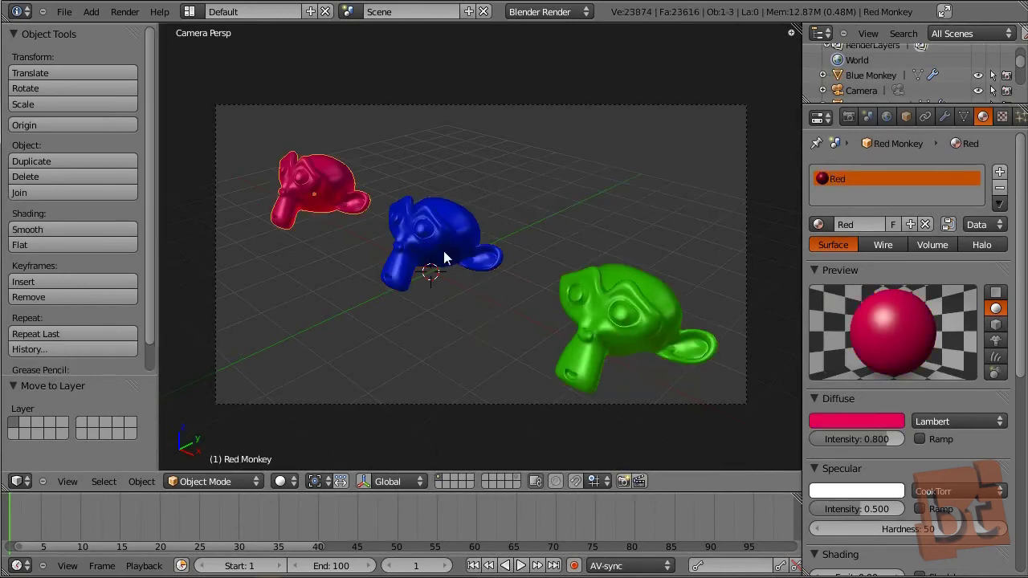
pyautogui.rightClick(443, 257)
pyautogui.rightClick(611, 321)
pyautogui.rightClick(342, 191)
pyautogui.rightClick(454, 249)
pyautogui.rightClick(598, 322)
pyautogui.rightClick(457, 243)
pyautogui.rightClick(337, 197)
pyautogui.rightClick(446, 237)
pyautogui.rightClick(322, 193)
# Step: Group the red monkey and name the group 'Red Monky Group'
pyautogui.hotkey('ctrl', 'g')
pyautogui.click(69, 426)
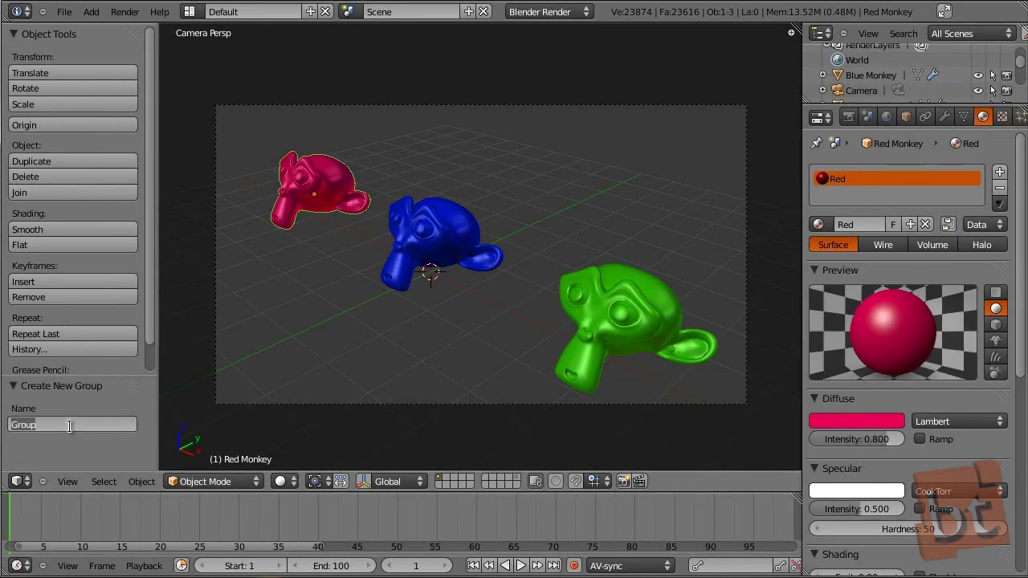
pyautogui.write('Red Monky Group')
pyautogui.press('Return')
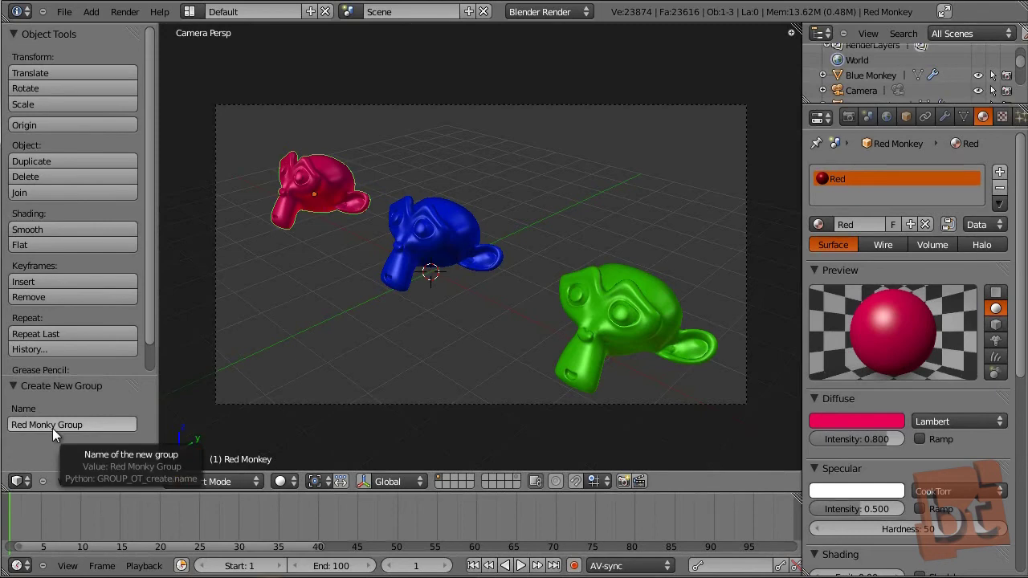
# Step: Group the blue monkey into a new group named 'Blue Monkey Group'
pyautogui.rightClick(416, 228)
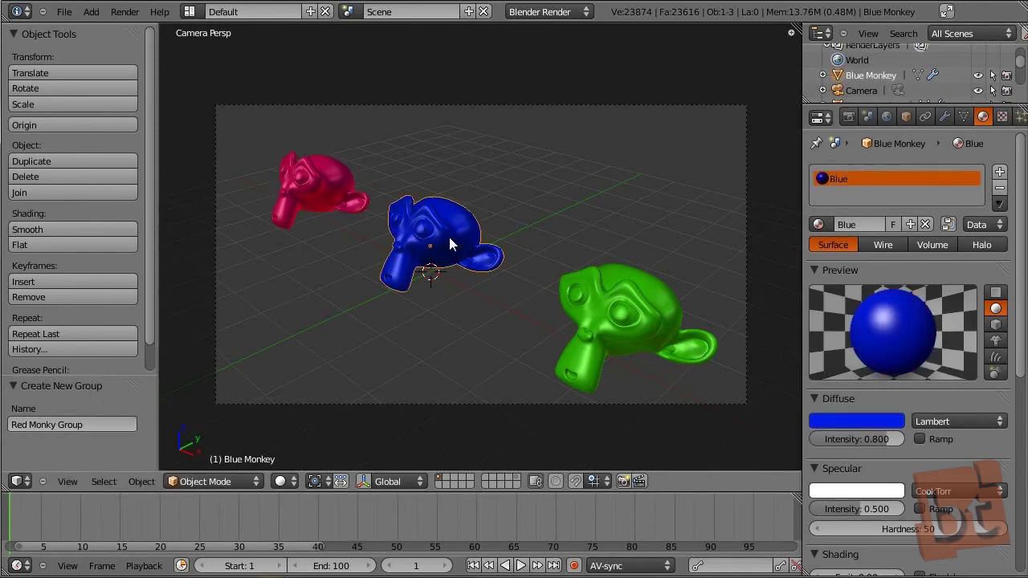
pyautogui.hotkey('ctrl', 'g')
pyautogui.click(86, 424)
pyautogui.write('Blue Monkey G')
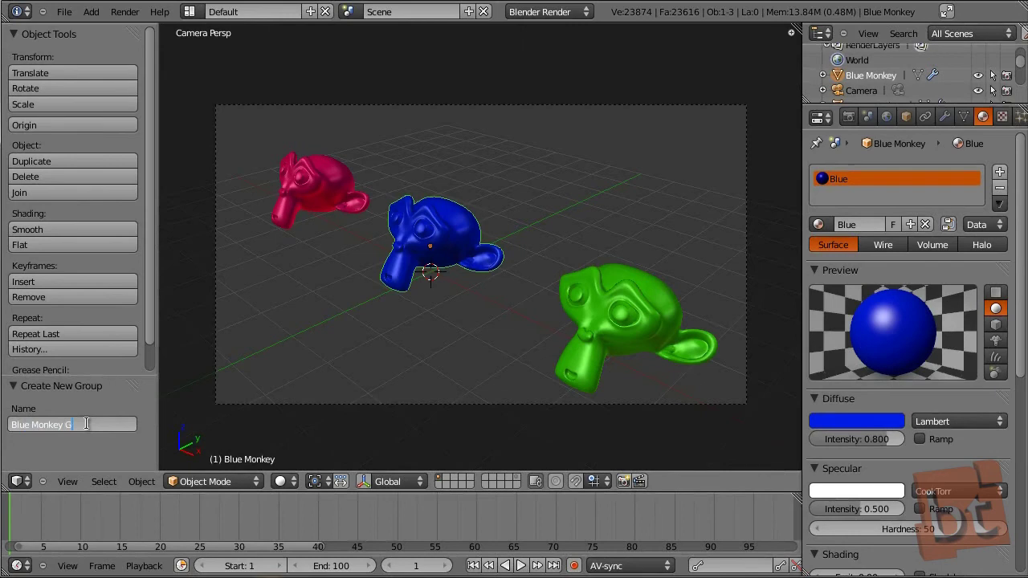
pyautogui.write('roup')
pyautogui.press('Return')
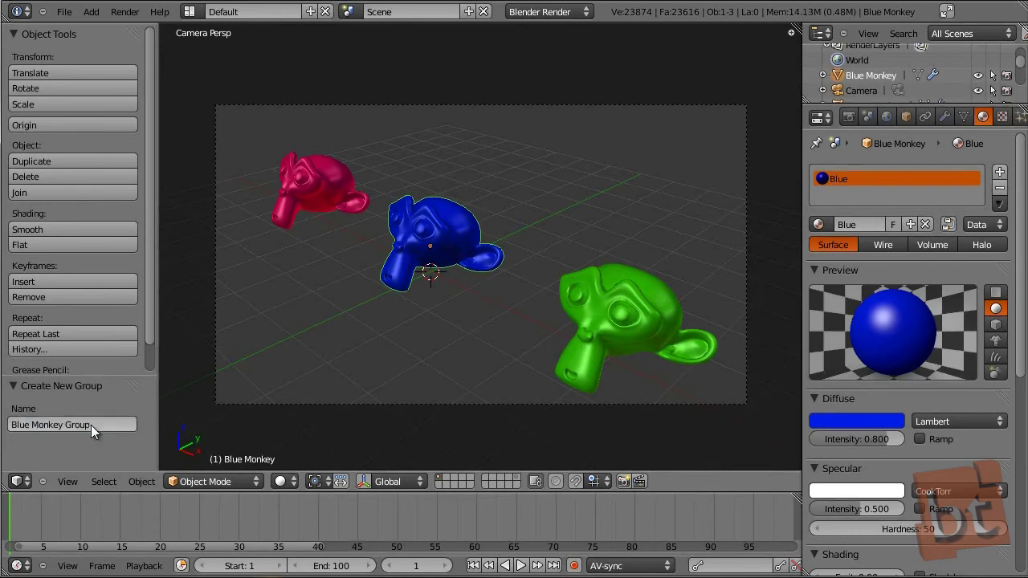
pyautogui.rightClick(635, 291)
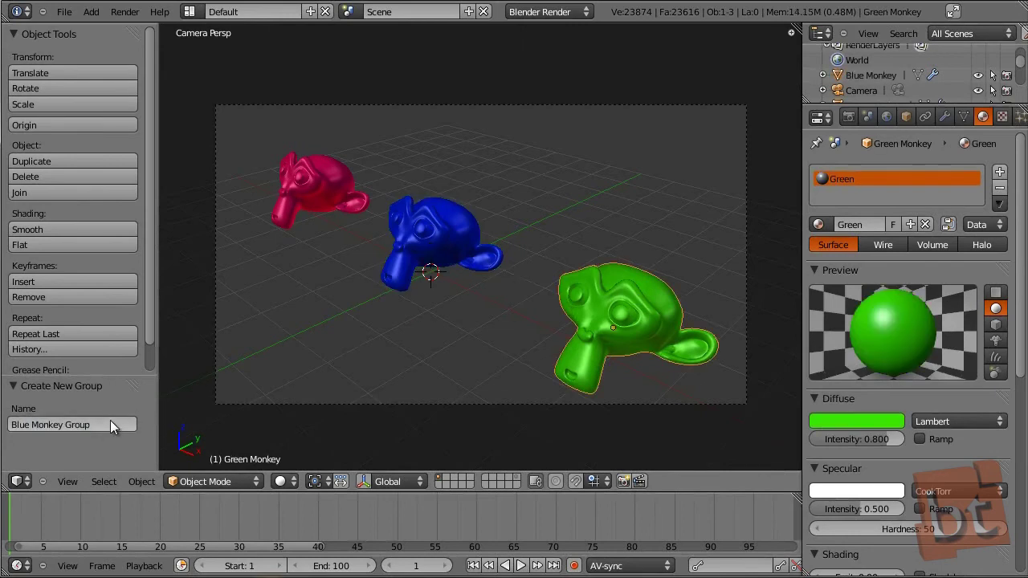
# Step: Group the green monkey and name the group 'Green Monkey Group'
pyautogui.hotkey('ctrl', 'g')
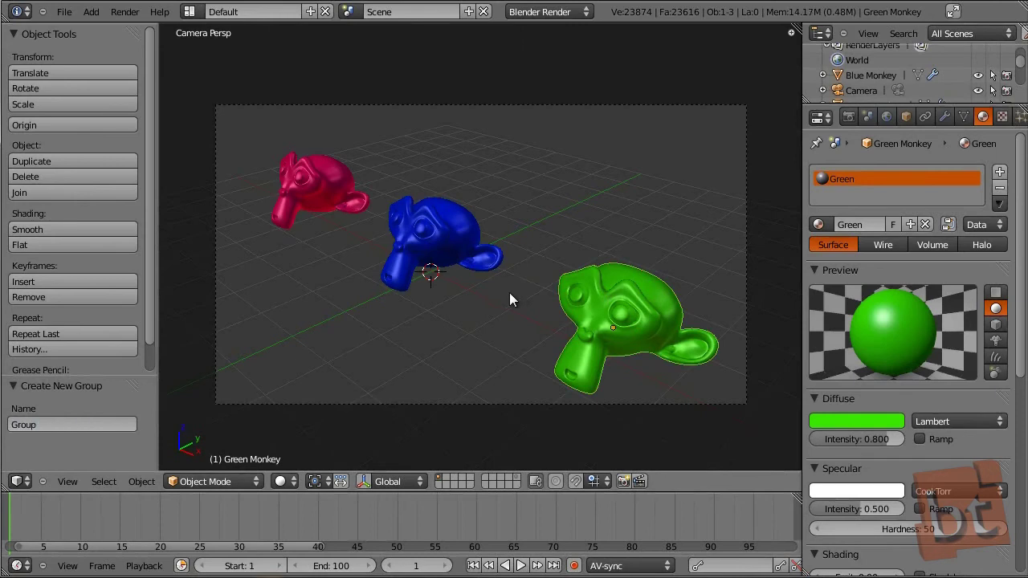
pyautogui.click(94, 419)
pyautogui.write('Green Monkey')
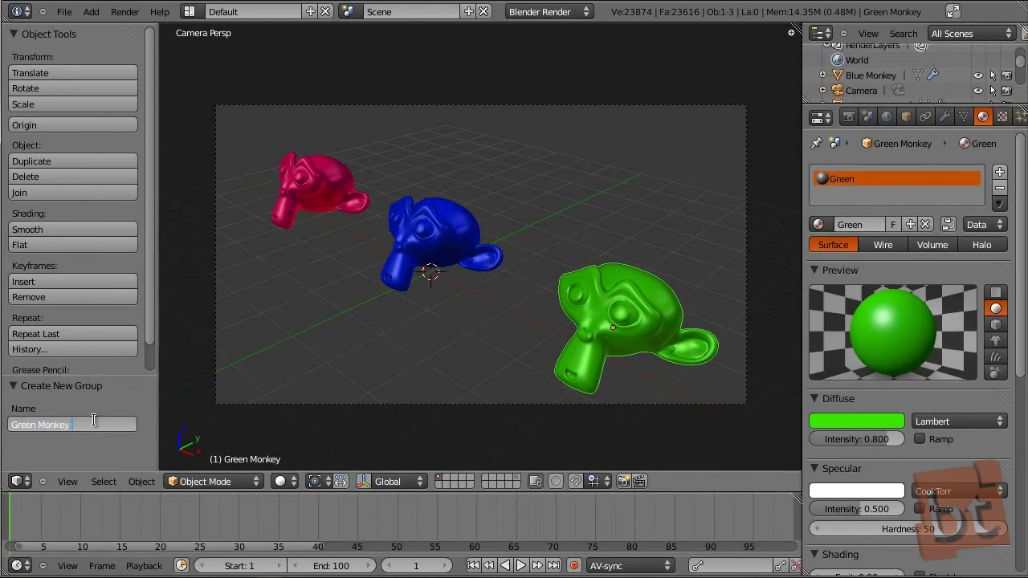
pyautogui.write(' Group')
pyautogui.press('Return')
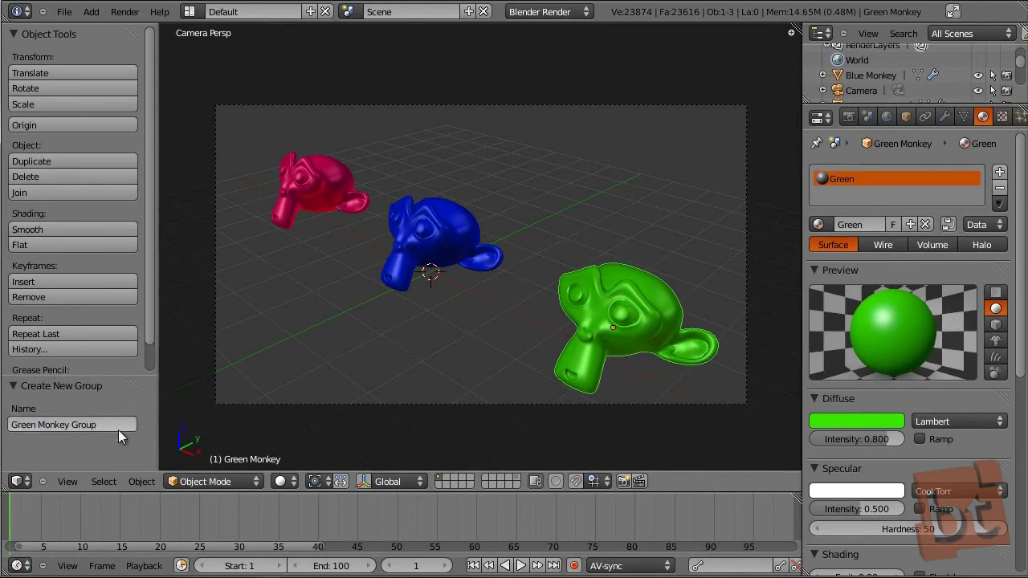
# Step: Select all three monkeys and group them into a new group named 'All Monkeys'
pyautogui.keyDown('shift'); pyautogui.rightClick(323, 190); pyautogui.keyUp('shift')
pyautogui.keyDown('shift'); pyautogui.rightClick(426, 233); pyautogui.keyUp('shift')
pyautogui.keyDown('shift'); pyautogui.rightClick(602, 299); pyautogui.keyUp('shift')
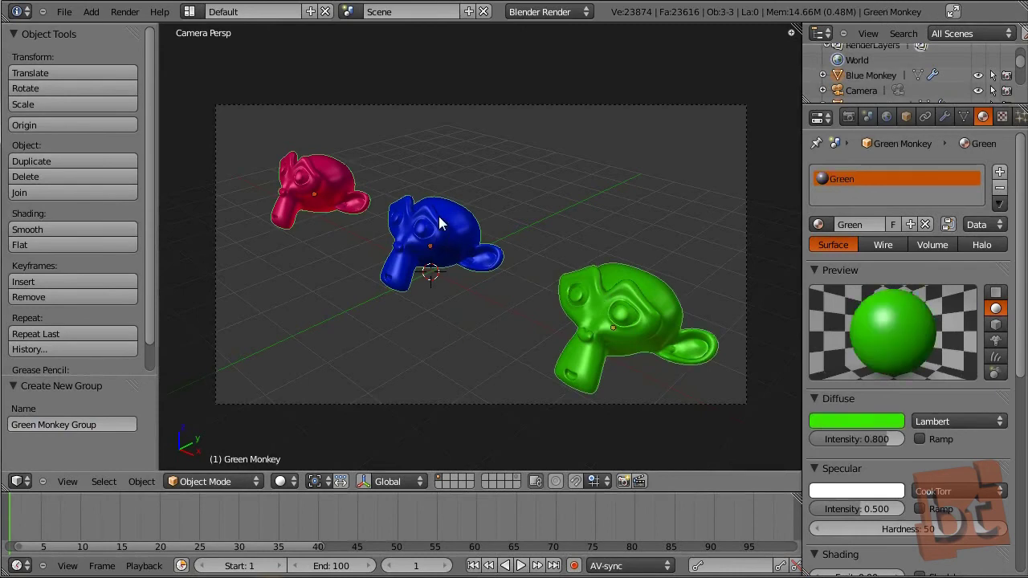
pyautogui.hotkey('ctrl', 'g')
pyautogui.click(105, 425)
pyautogui.write('Al')
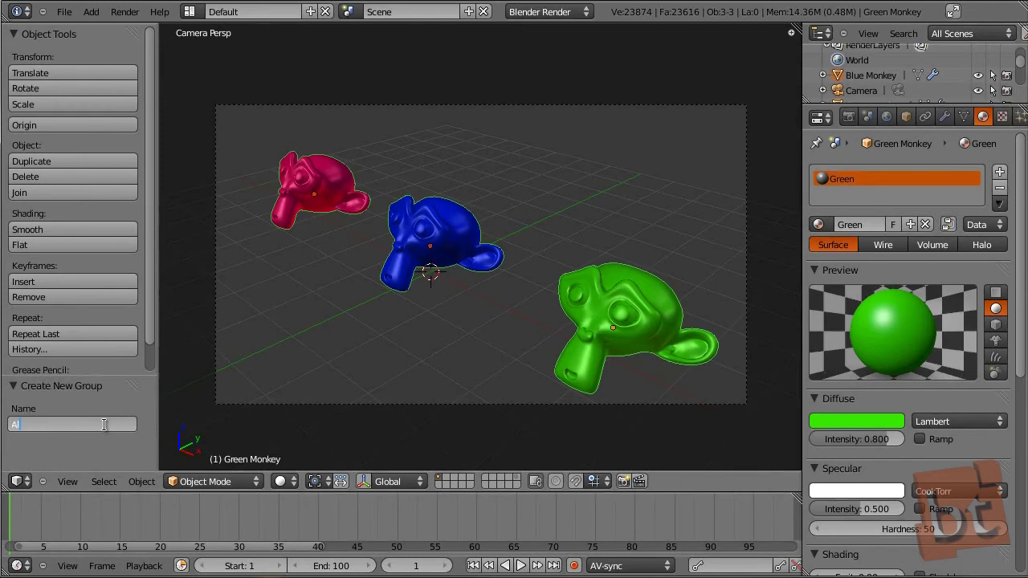
pyautogui.write('l Monkeys')
pyautogui.press('Return')
pyautogui.rightClick(326, 182)
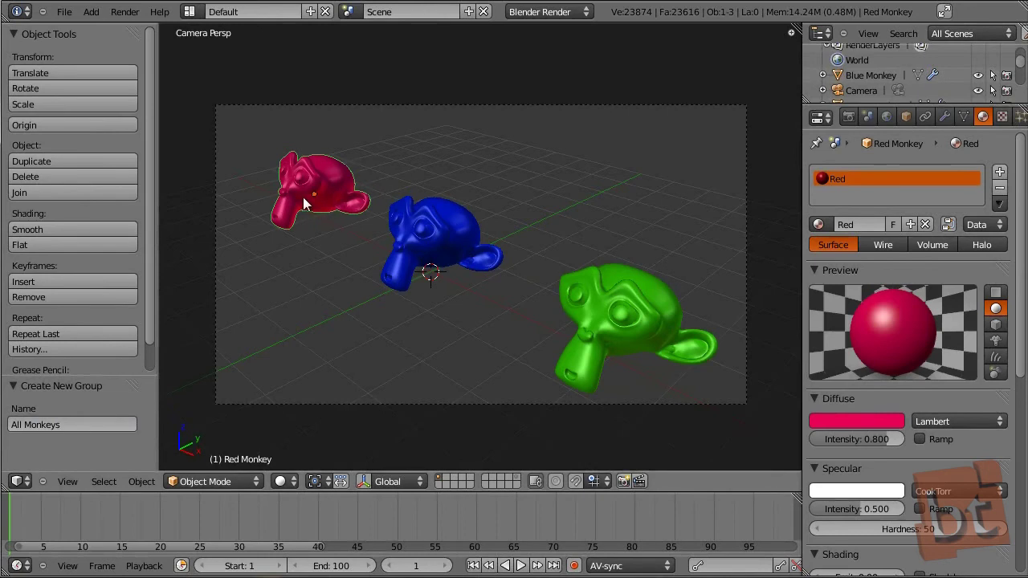
# Step: Show the red monkey's Object properties and scroll down to its Groups panel
pyautogui.click(907, 116)
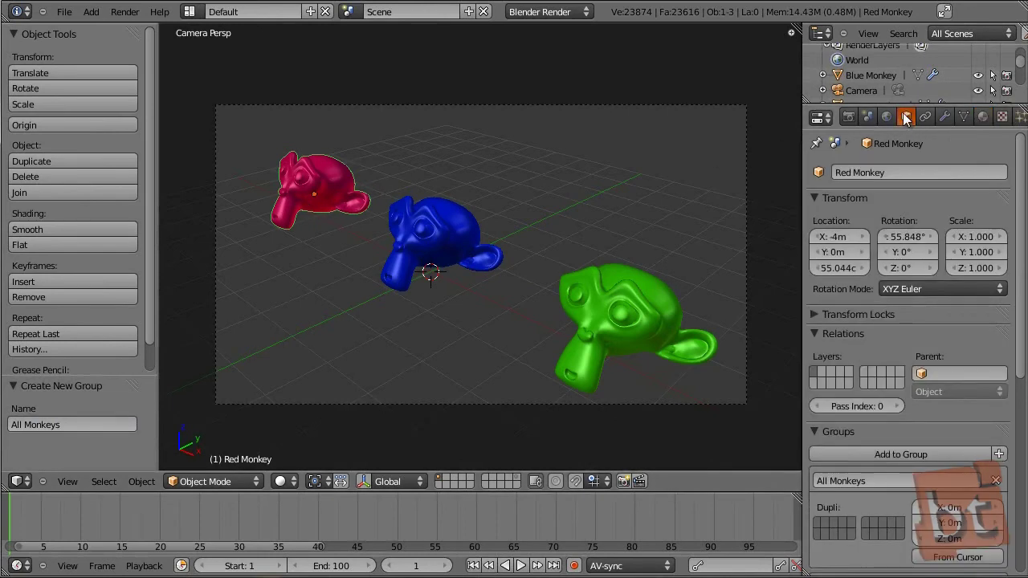
pyautogui.moveTo(910, 435); pyautogui.dragTo(904, 320, button='middle')
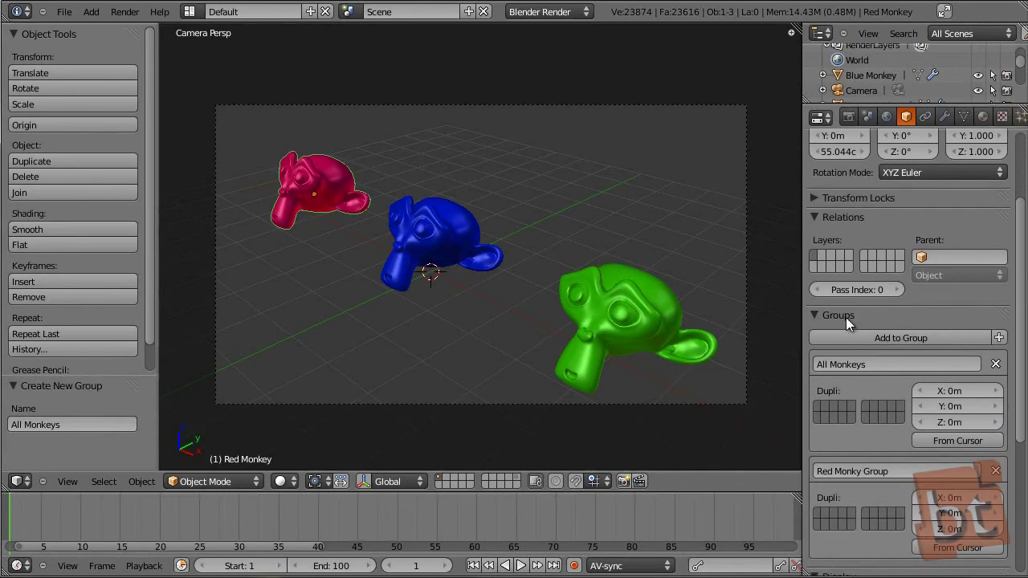
pyautogui.scroll(-3, 892, 318)
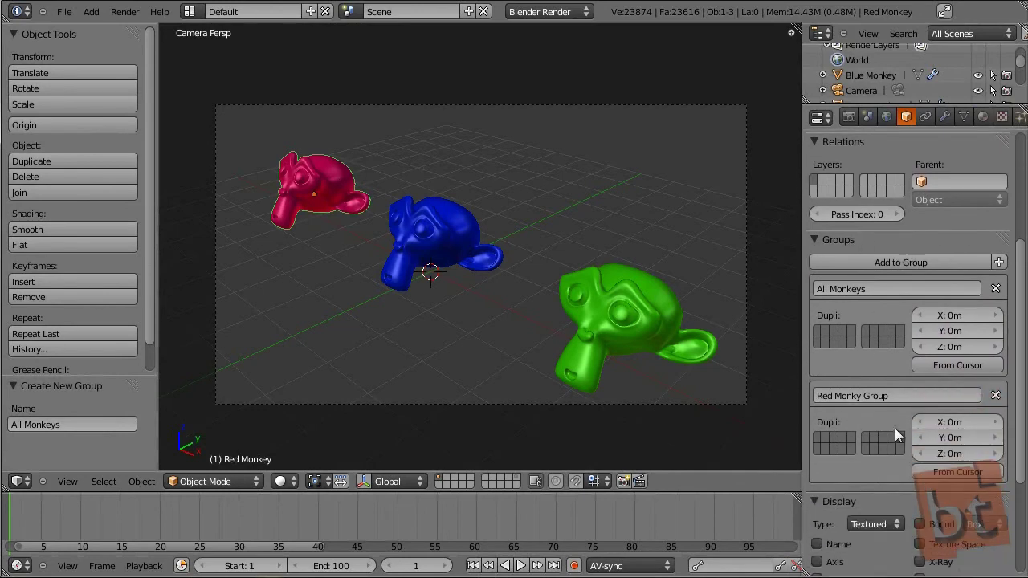
# Step: Insert the missing 'e' to rename 'Red Monky Group' to 'Red Monkey Group'
pyautogui.click(858, 397)
pyautogui.click(857, 397)
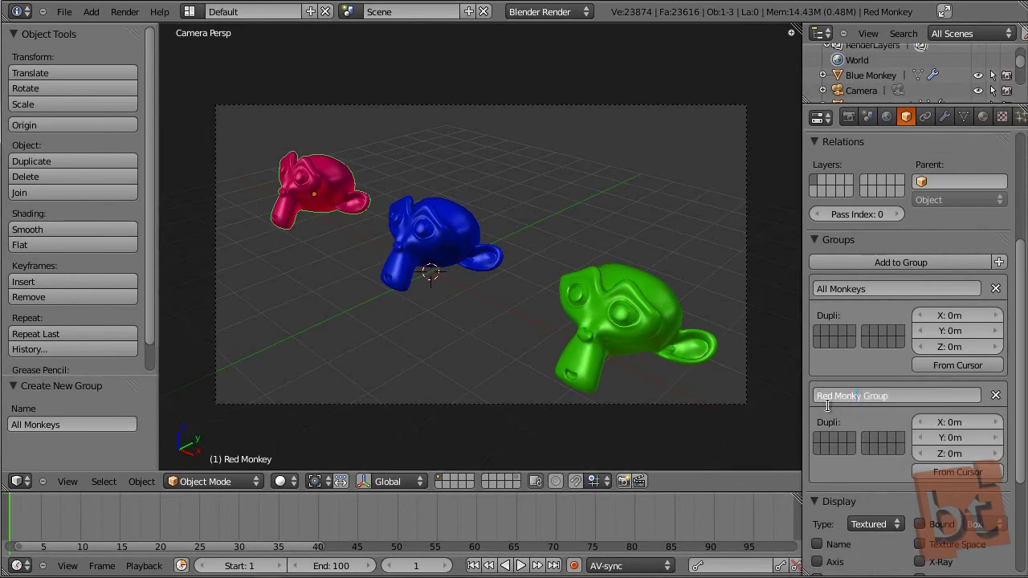
pyautogui.write('e')
pyautogui.press('Return')
pyautogui.scroll(-1, 859, 321)
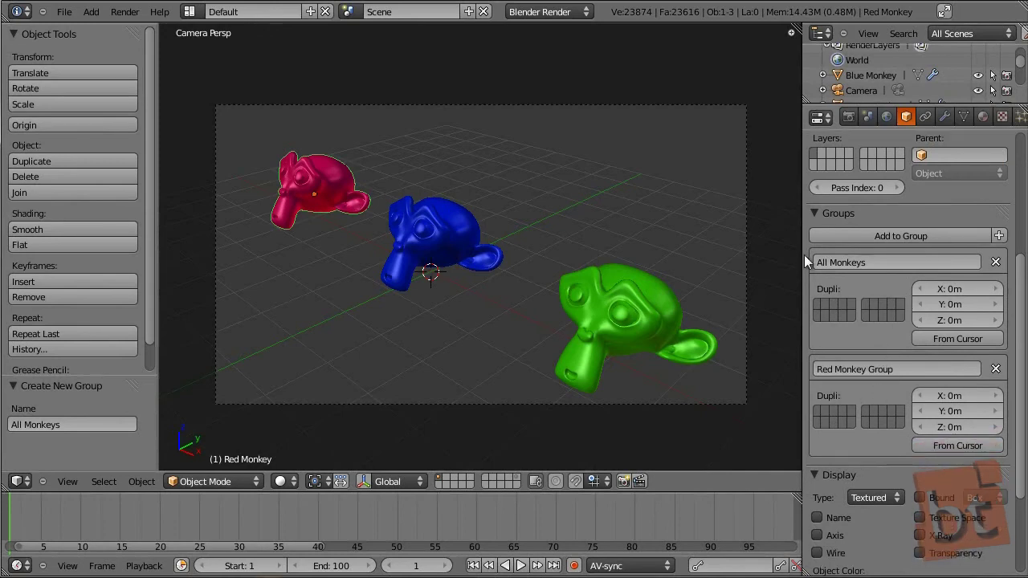
pyautogui.click(996, 264)
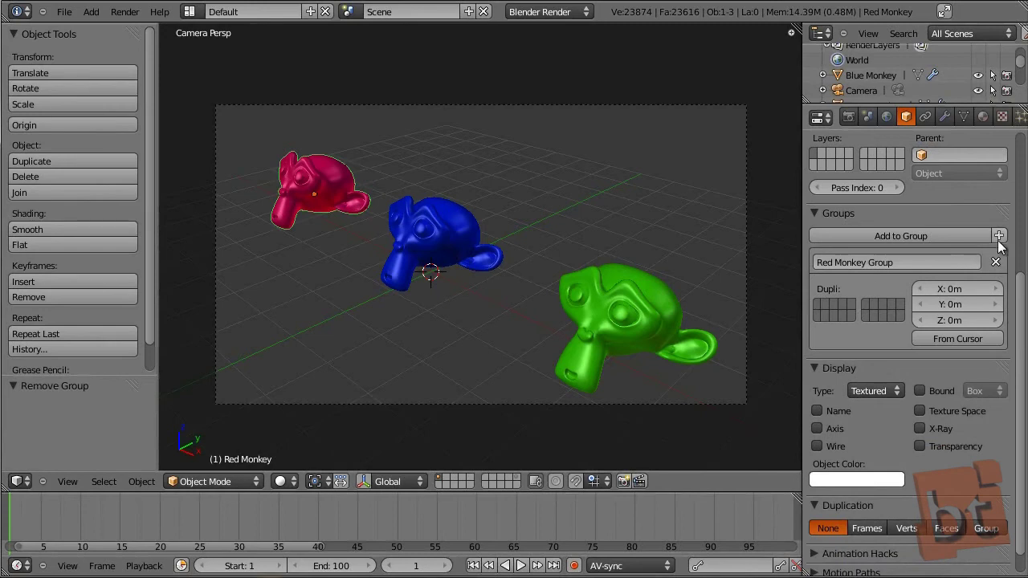
pyautogui.click(910, 238)
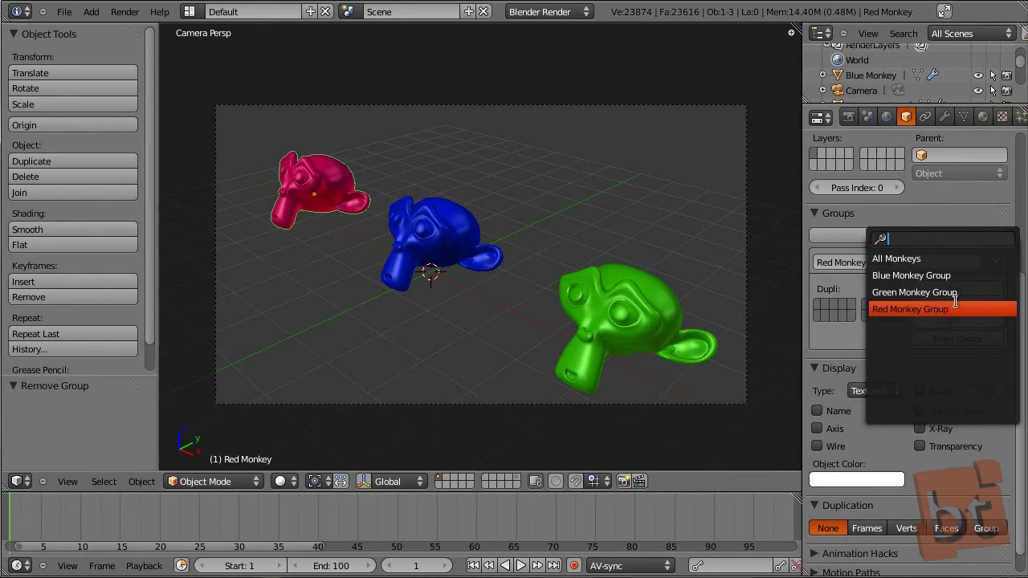
pyautogui.click(918, 259)
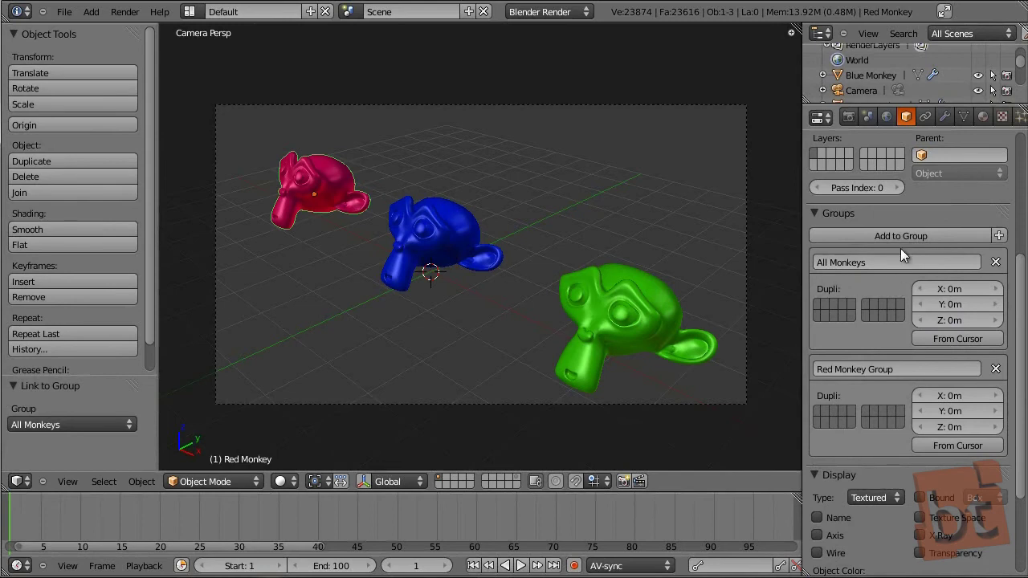
pyautogui.click(999, 236)
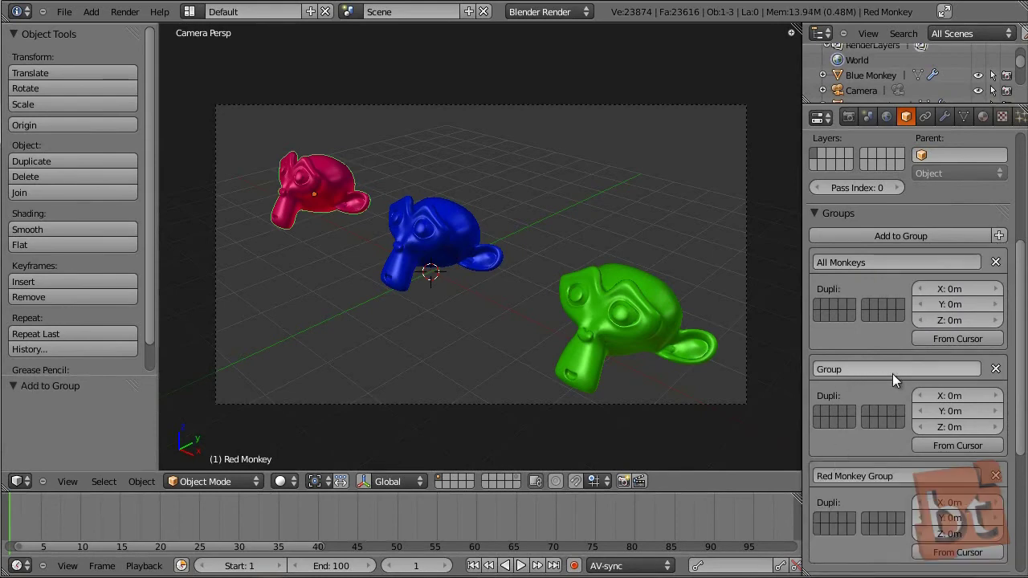
pyautogui.click(855, 367)
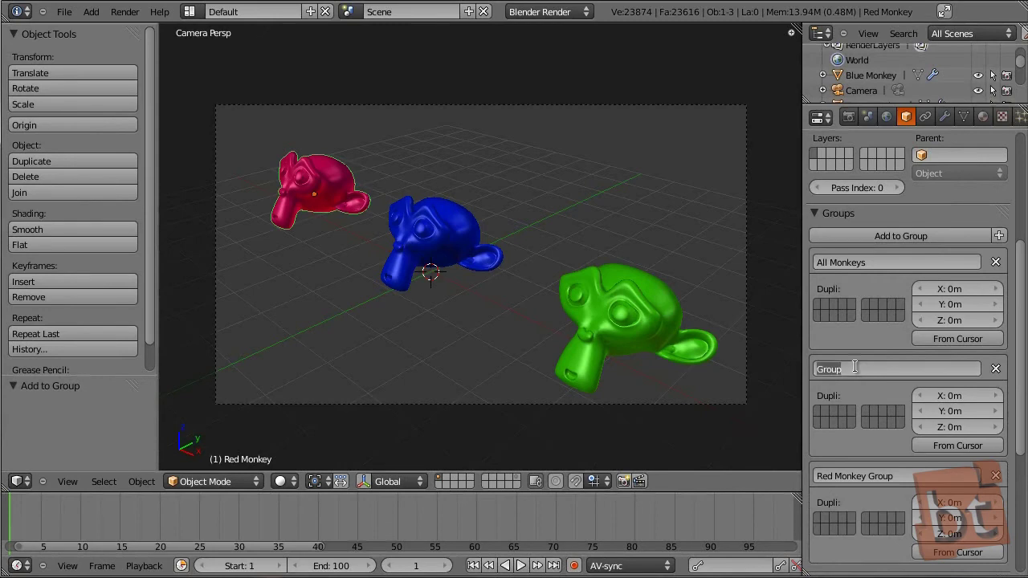
pyautogui.click(996, 367)
pyautogui.click(996, 368)
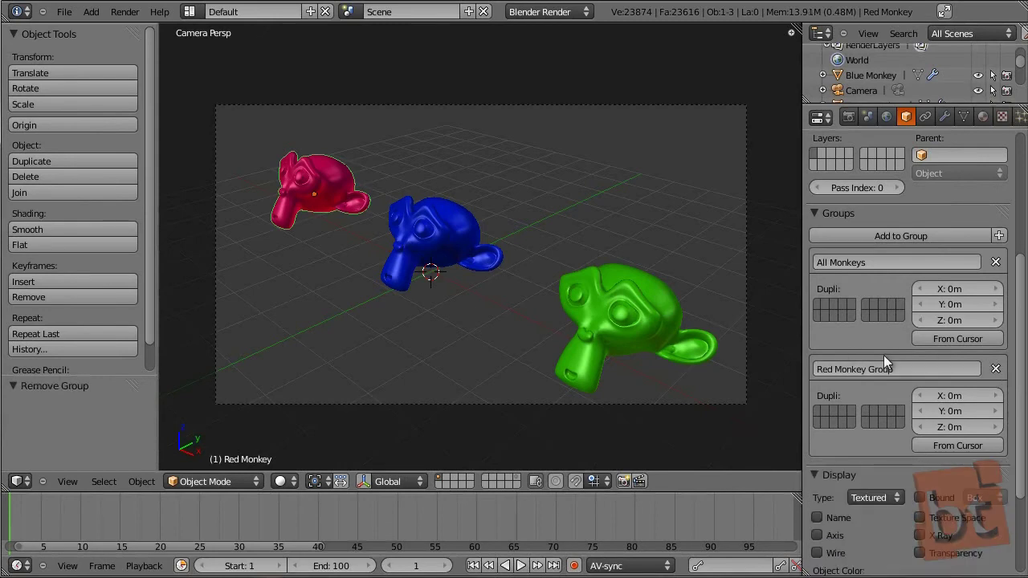
# Step: Enlarge the Outliner and switch its display mode to Groups
pyautogui.scroll(6, 892, 233)
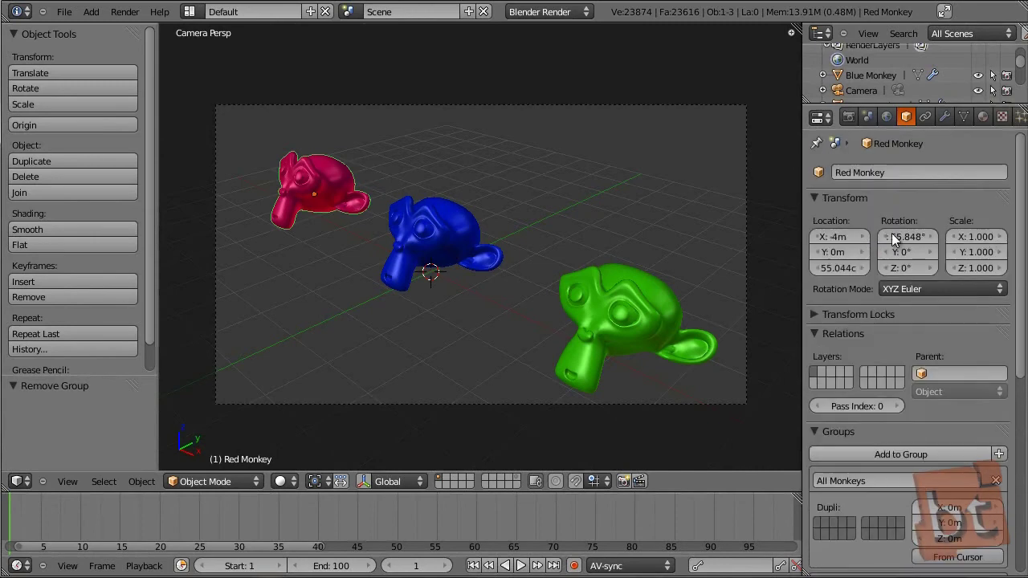
pyautogui.moveTo(885, 105); pyautogui.dragTo(883, 259)
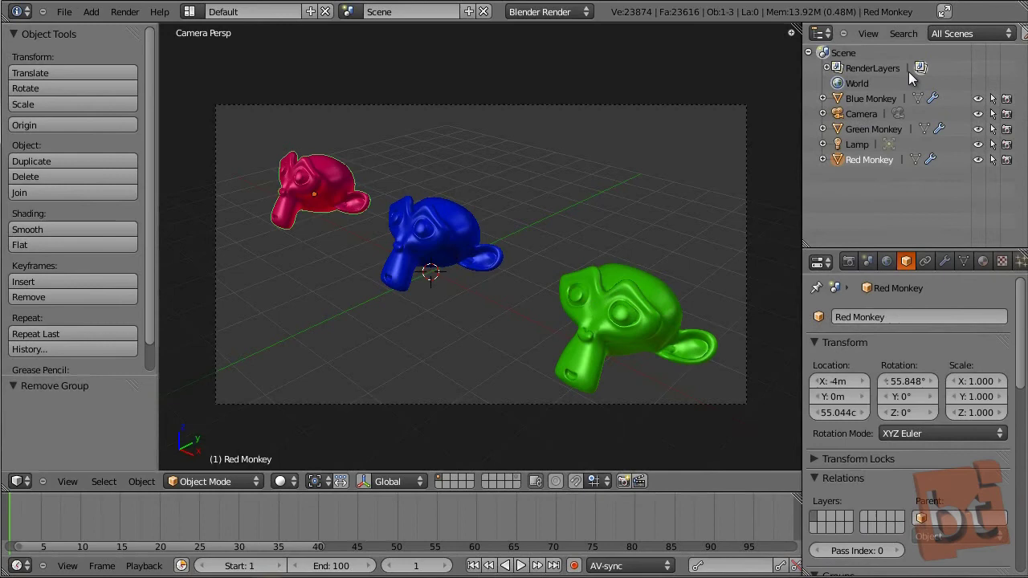
pyautogui.click(963, 33)
pyautogui.click(961, 34)
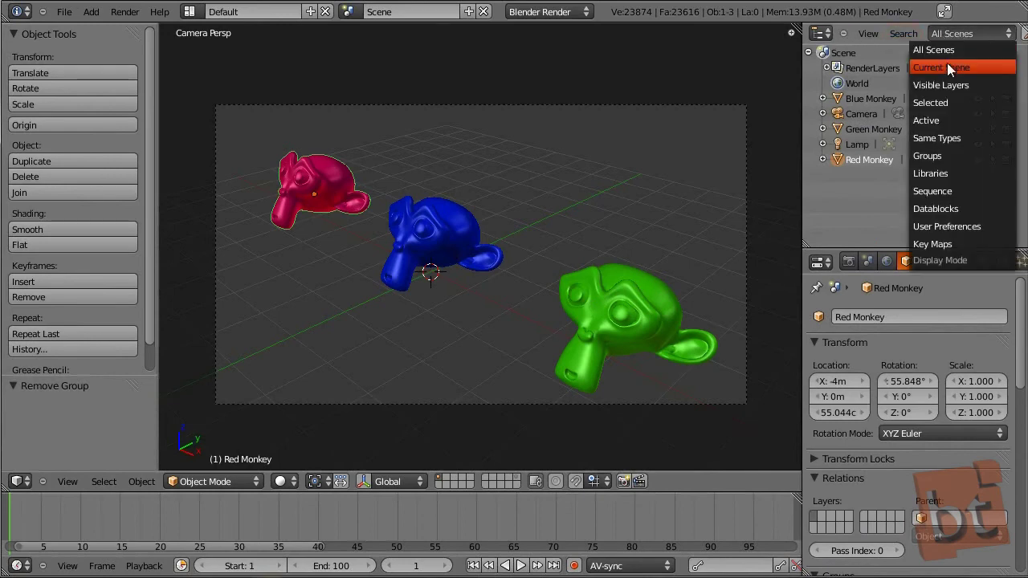
pyautogui.click(948, 156)
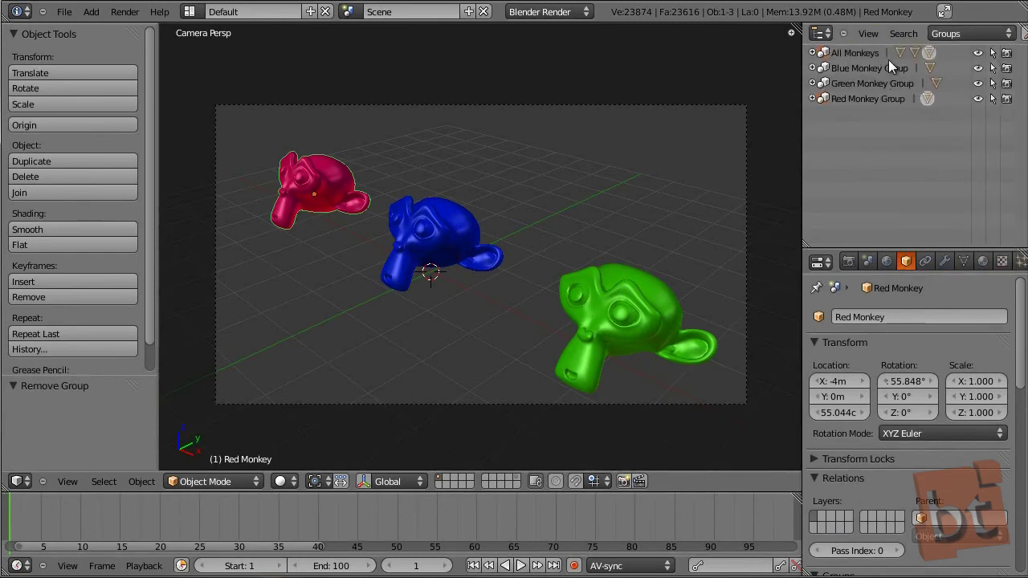
# Step: Click the Blue, Green, Red and All Monkeys group rows to select their monkeys
pyautogui.click(863, 69)
pyautogui.click(861, 83)
pyautogui.click(860, 98)
pyautogui.click(860, 83)
pyautogui.click(858, 68)
pyautogui.click(857, 52)
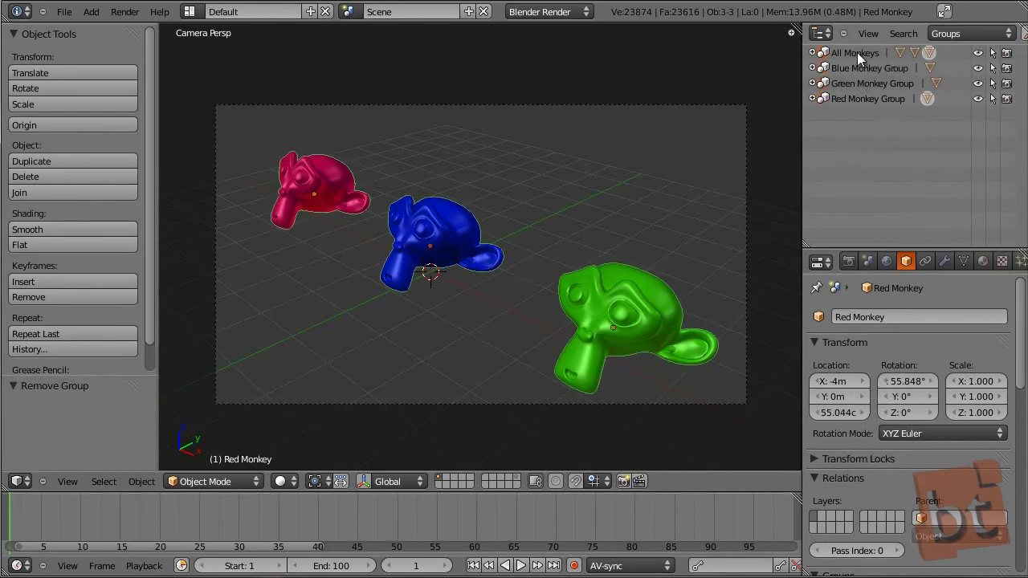
pyautogui.click(857, 69)
pyautogui.click(856, 84)
pyautogui.click(857, 98)
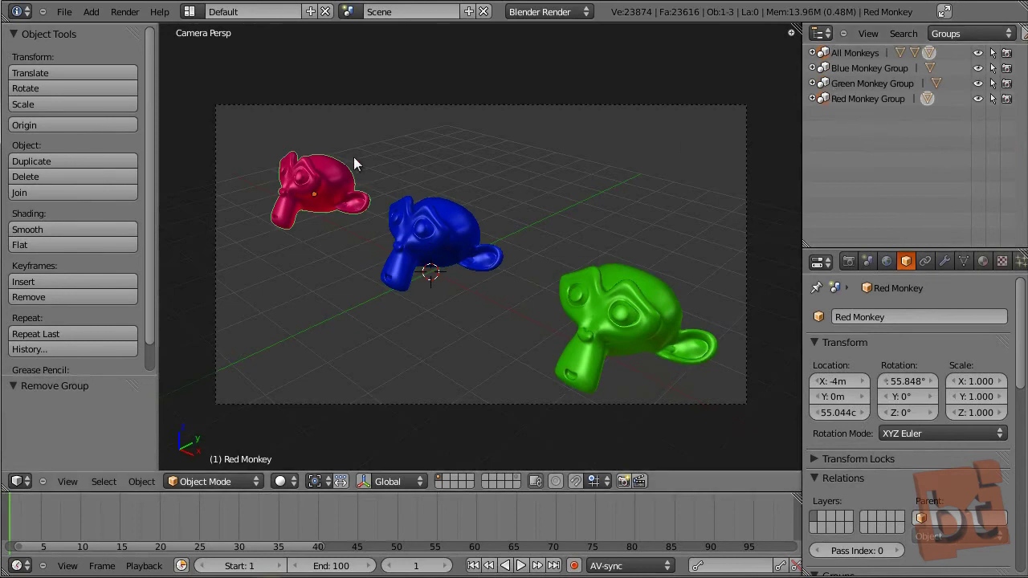
pyautogui.click(851, 81)
pyautogui.click(867, 70)
pyautogui.click(854, 52)
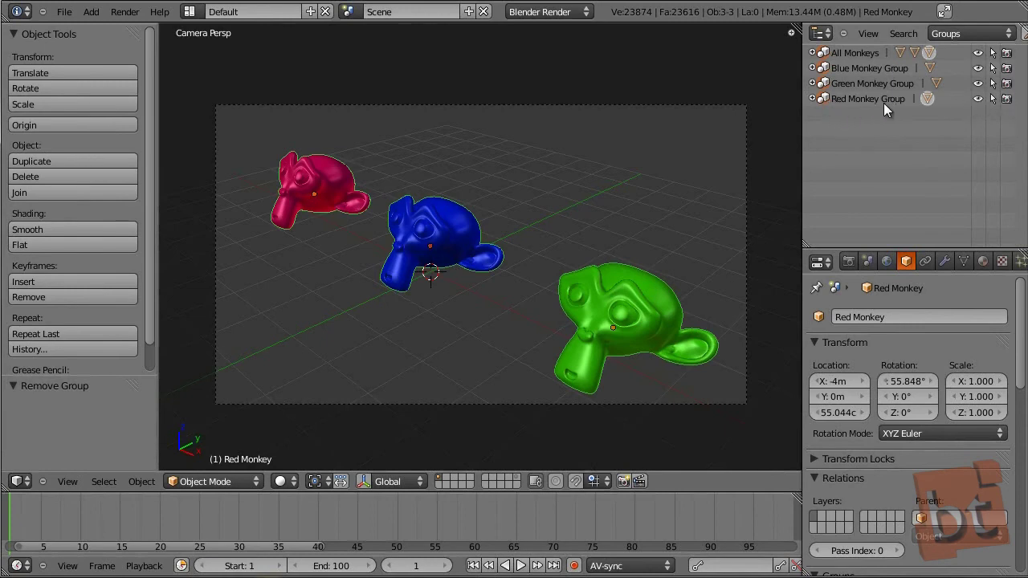
# Step: Toggle visibility of the Red, Green and All Monkeys groups, leaving all monkeys visible
pyautogui.click(979, 99)
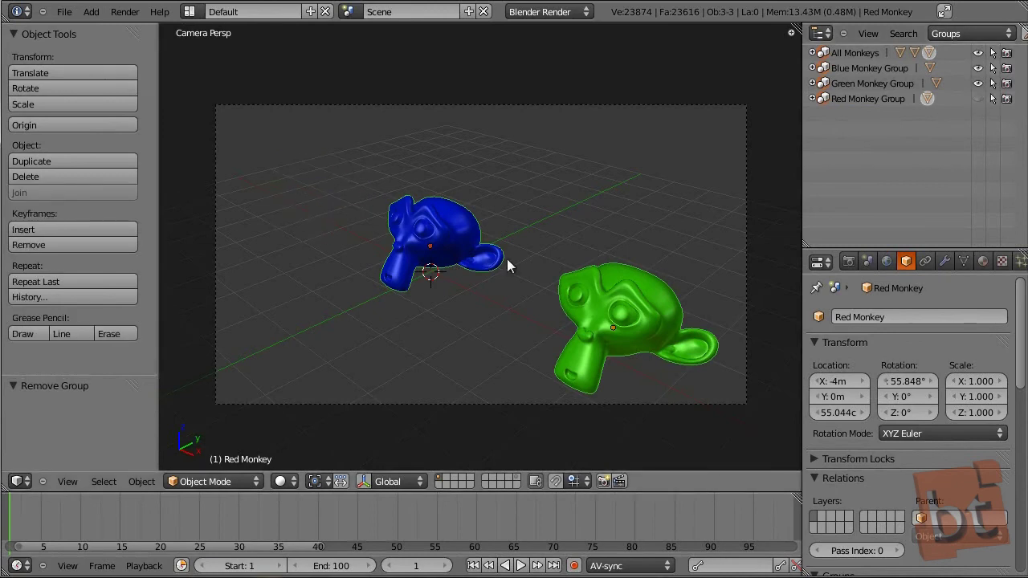
pyautogui.click(979, 83)
pyautogui.click(978, 83)
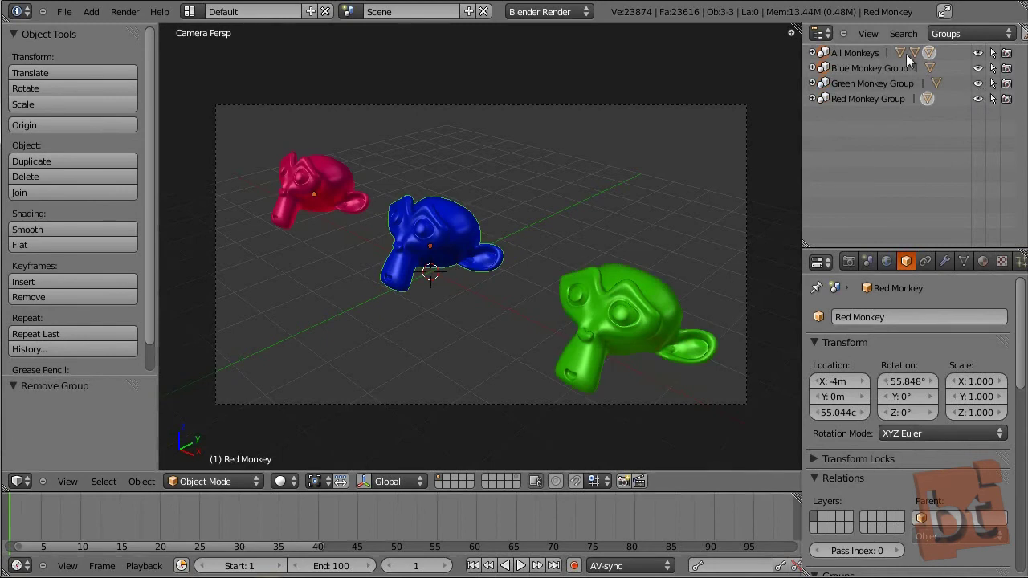
pyautogui.click(978, 52)
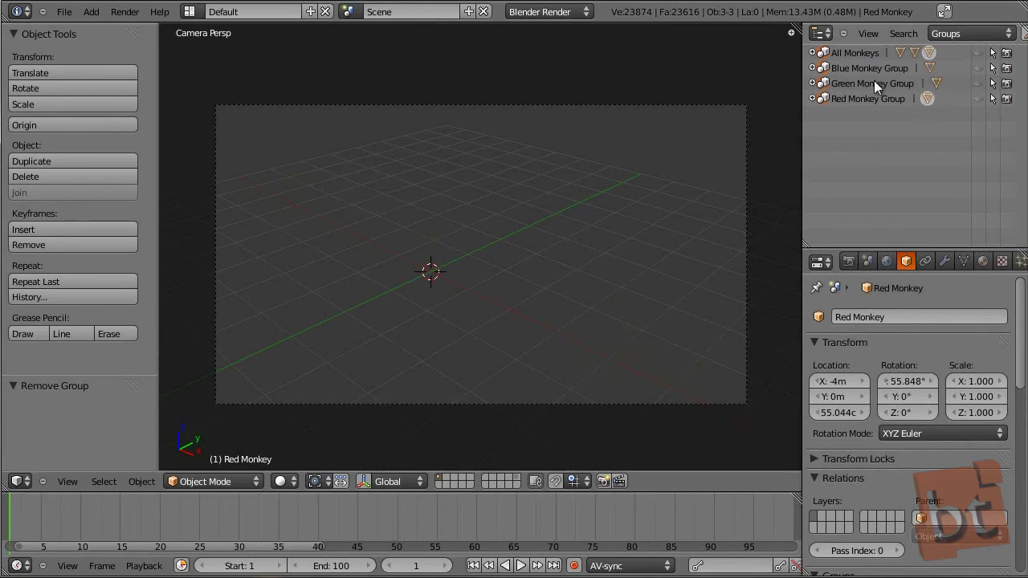
pyautogui.click(979, 52)
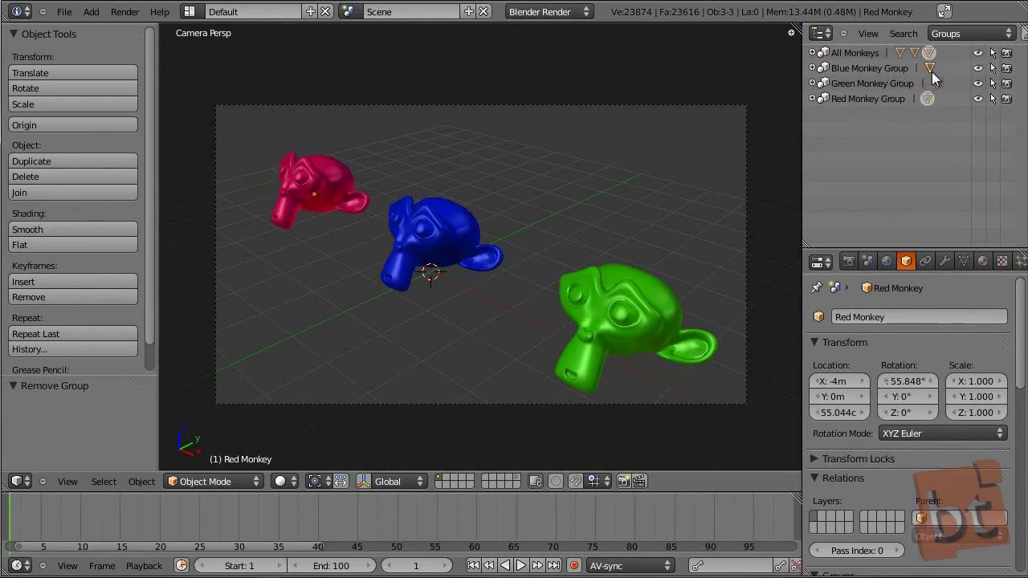
pyautogui.click(978, 52)
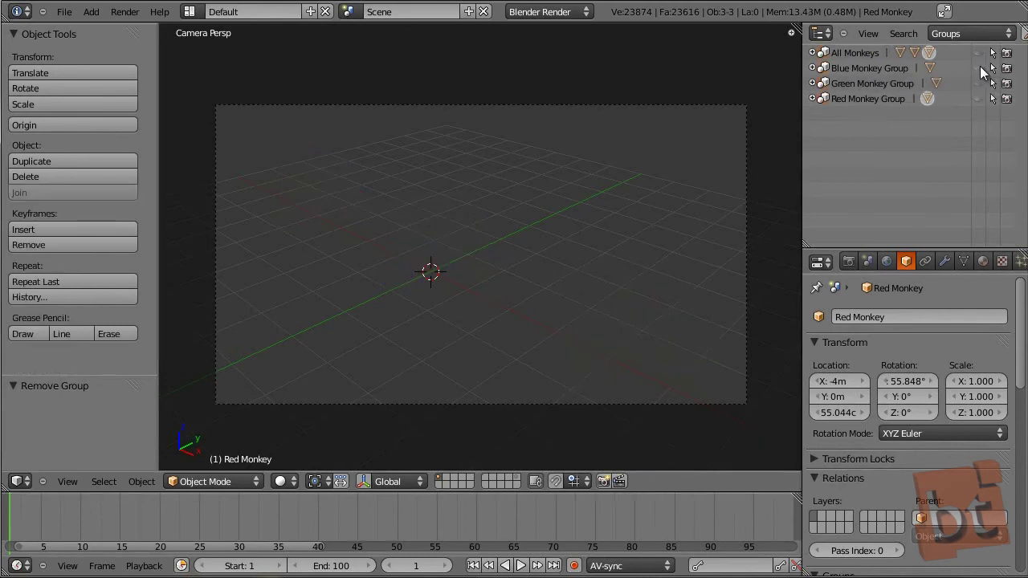
pyautogui.click(979, 53)
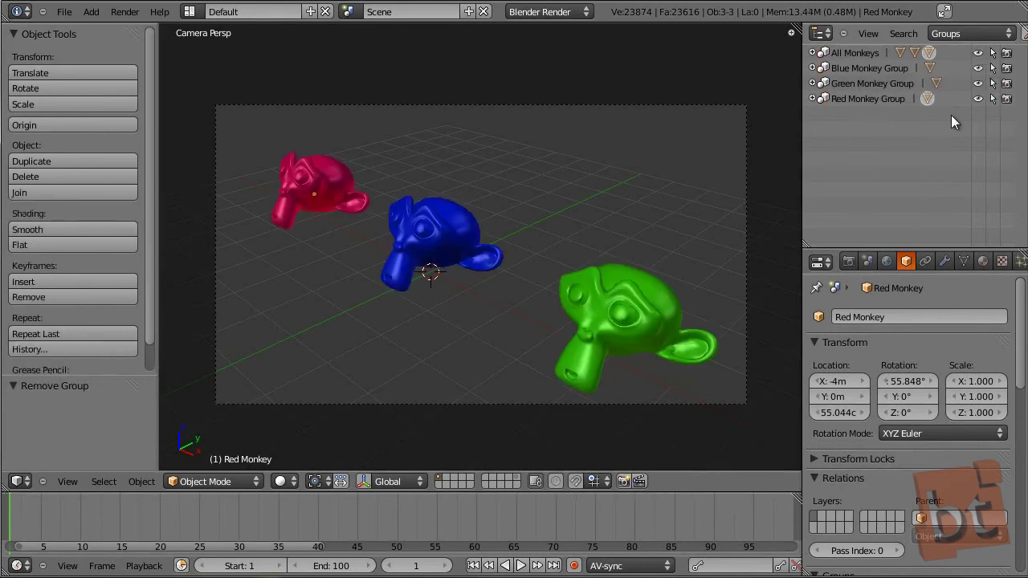
# Step: Expand and collapse Blue Monkey Group, then expand All Monkeys to list its members
pyautogui.click(812, 68)
pyautogui.click(812, 68)
pyautogui.click(812, 53)
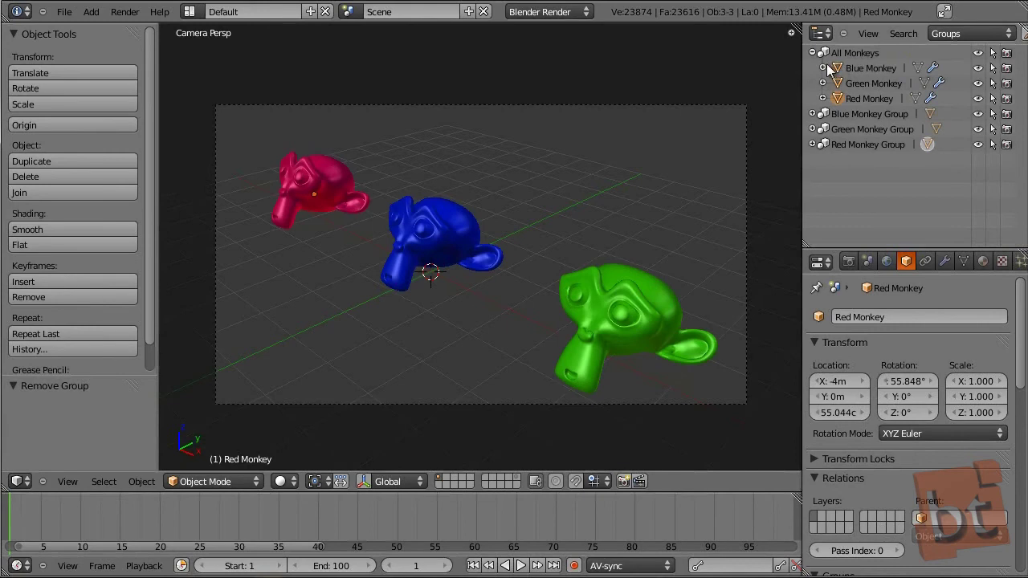
# Step: Cycle Blue, Green and Red Monkey as the active object from the Outliner
pyautogui.click(871, 71)
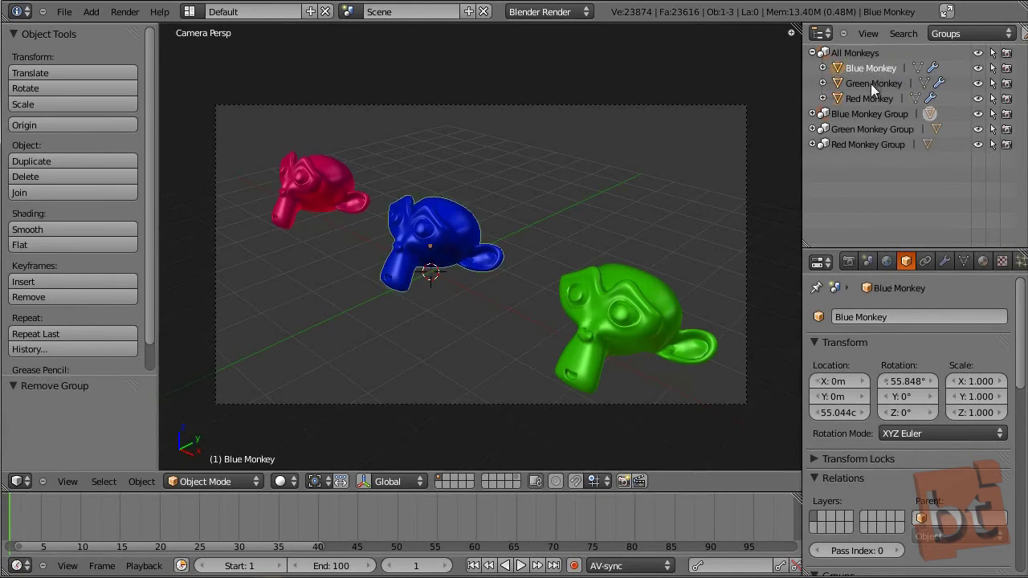
pyautogui.click(871, 83)
pyautogui.click(866, 96)
pyautogui.click(866, 69)
pyautogui.click(867, 83)
pyautogui.click(867, 96)
pyautogui.click(867, 69)
pyautogui.click(867, 84)
pyautogui.click(867, 97)
pyautogui.click(867, 84)
pyautogui.click(867, 69)
pyautogui.click(867, 84)
pyautogui.click(867, 96)
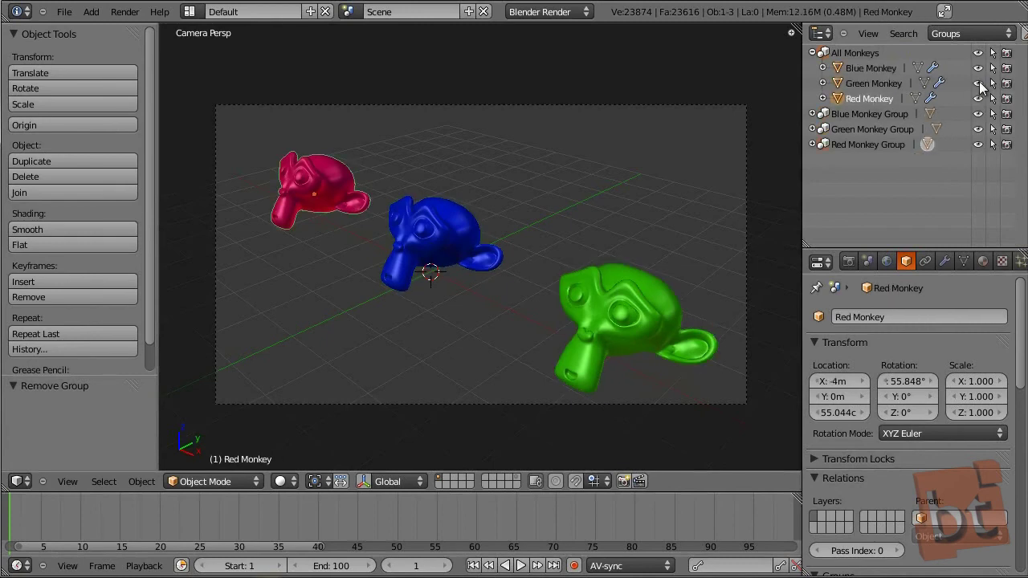
# Step: Hide and re-show Green Monkey, then make it unselectable
pyautogui.click(979, 84)
pyautogui.click(978, 83)
pyautogui.click(993, 83)
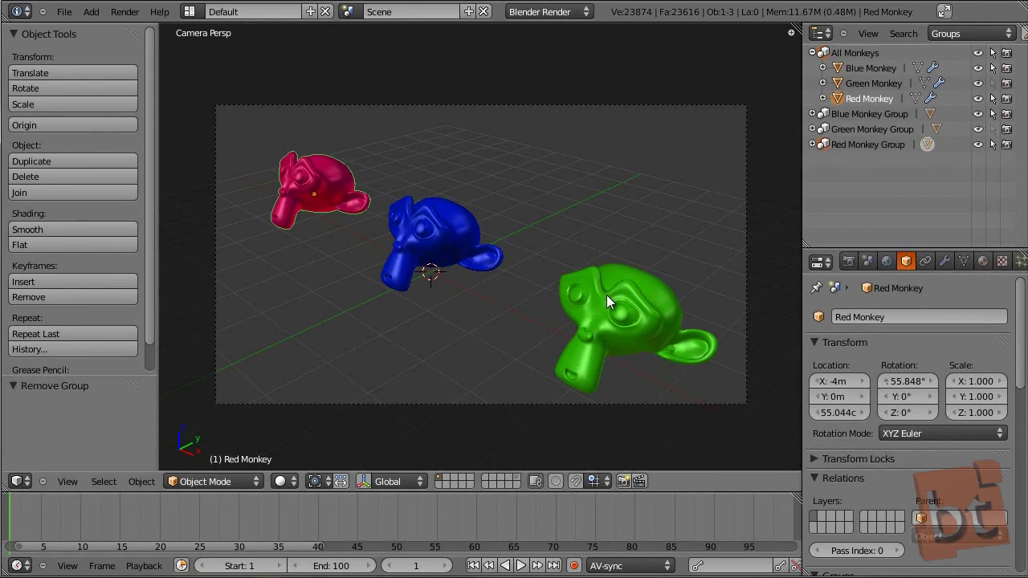
# Step: Box-select the monkeys, deselect all, make Green Monkey selectable again and collapse All Monkeys
pyautogui.press('b')
pyautogui.moveTo(254, 117); pyautogui.dragTo(742, 407)
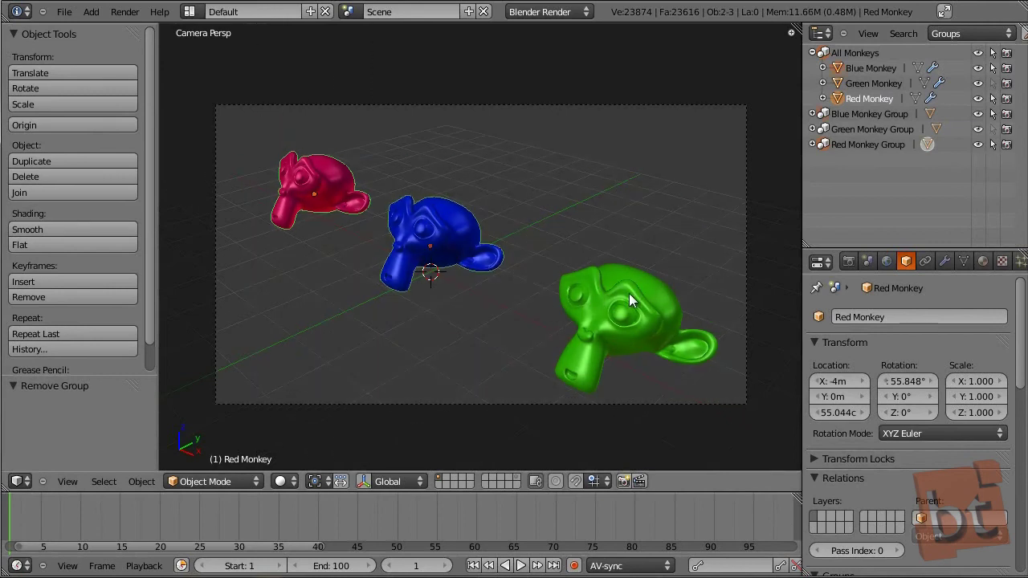
pyautogui.press('a')
pyautogui.click(993, 82)
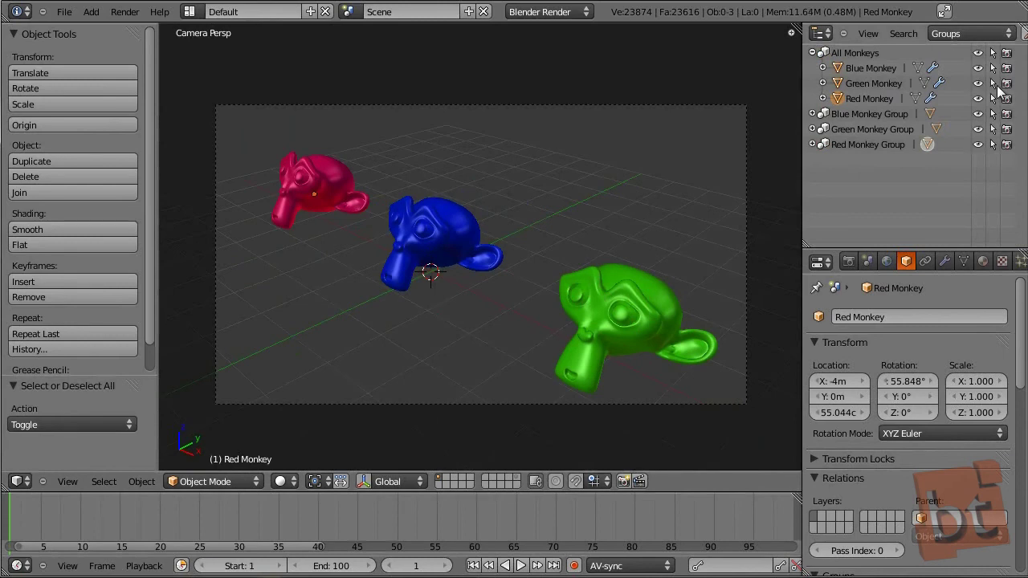
pyautogui.click(812, 53)
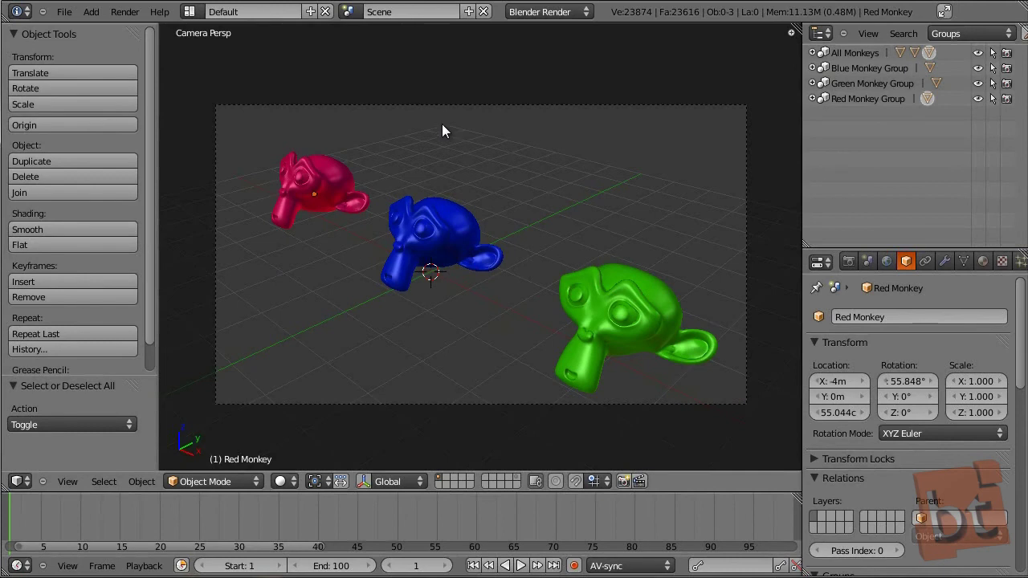
# Step: Rename the current scene to 'All Monkeys'
pyautogui.click(349, 11)
pyautogui.doubleClick(405, 11)
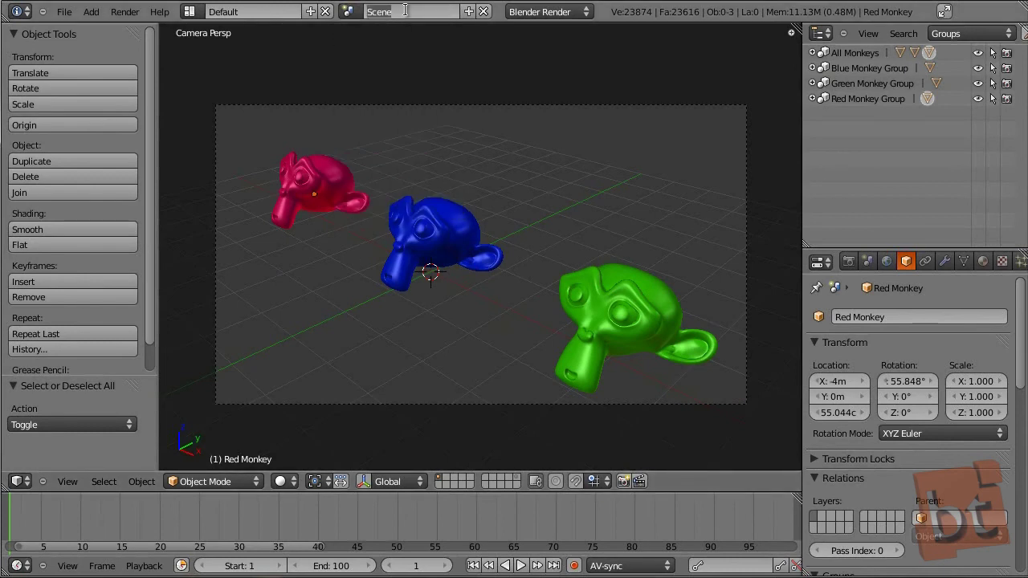
pyautogui.write('All Monkeys')
pyautogui.press('Return')
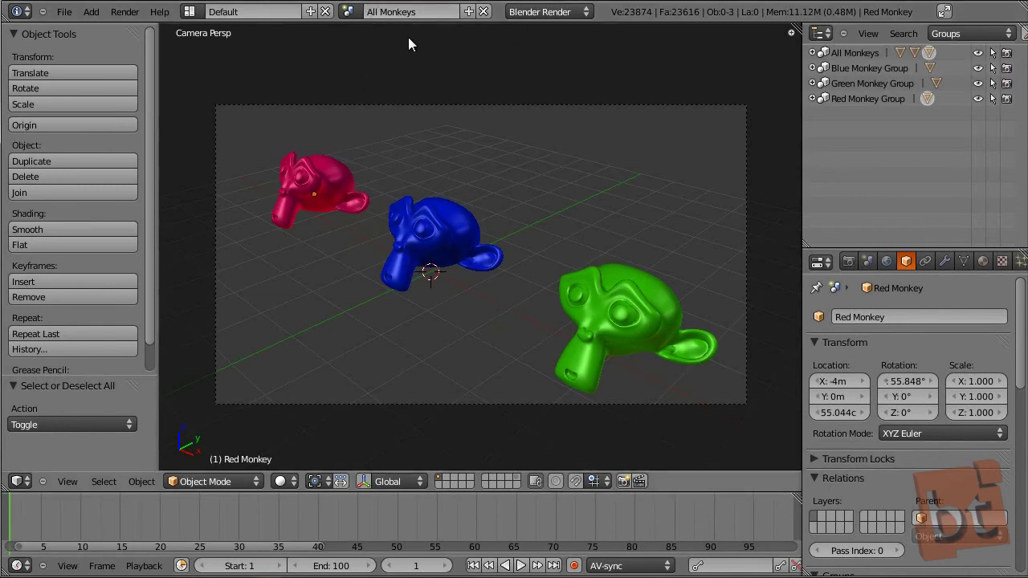
# Step: Add a new empty scene named 'Red Monkey'
pyautogui.click(468, 12)
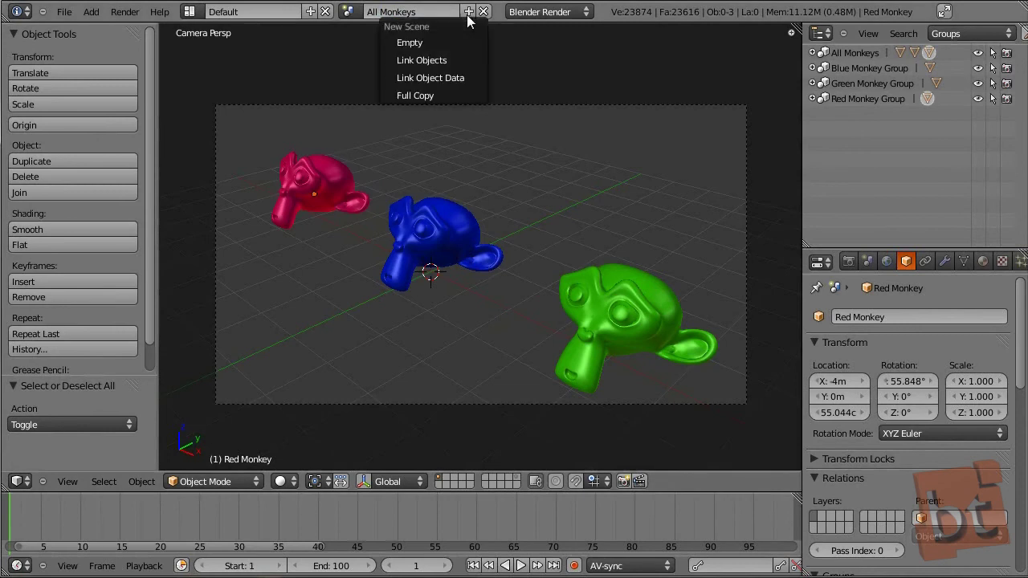
pyautogui.click(441, 42)
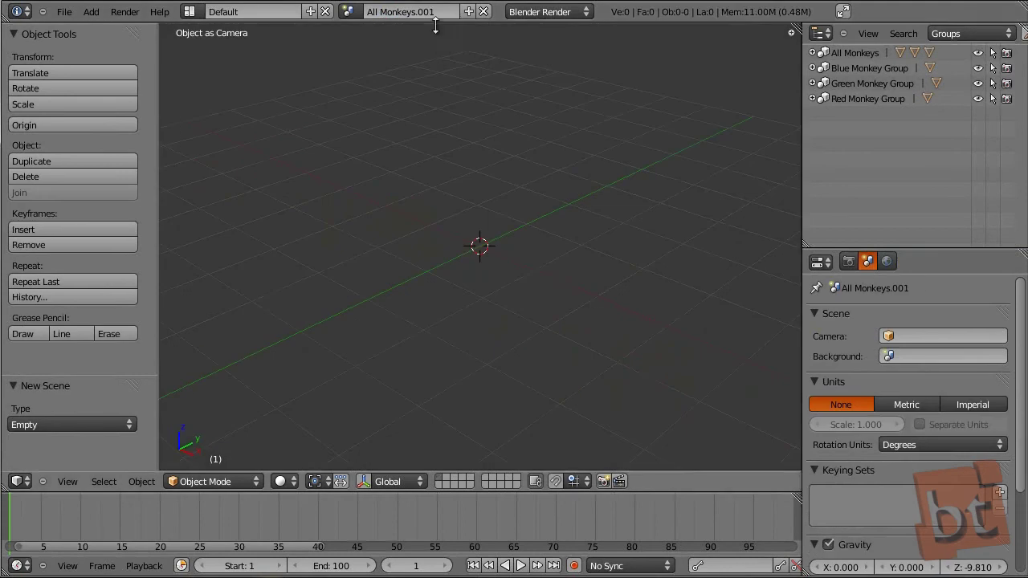
pyautogui.doubleClick(425, 11)
pyautogui.write('Red')
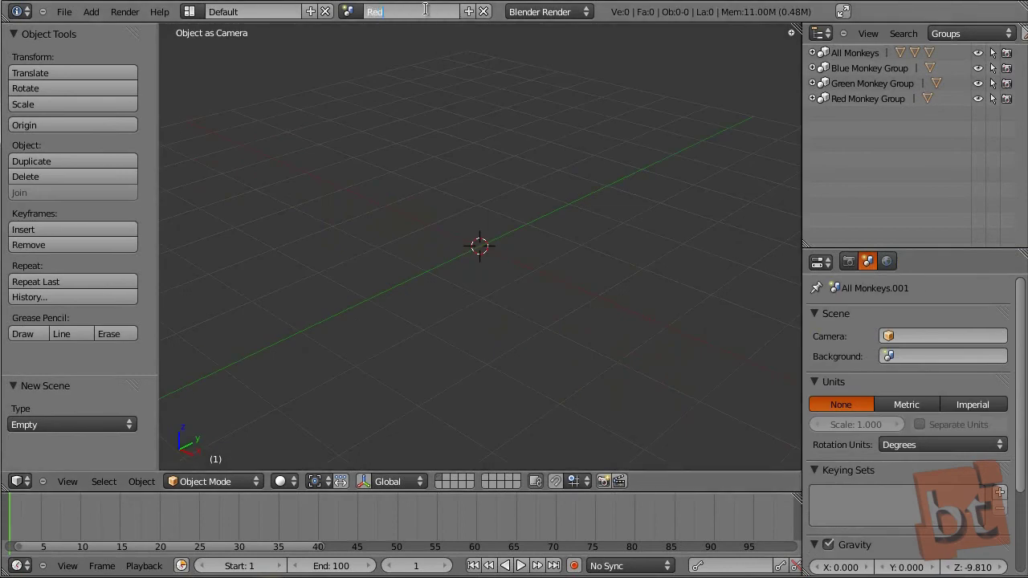
pyautogui.write(' Monkey')
pyautogui.press('Return')
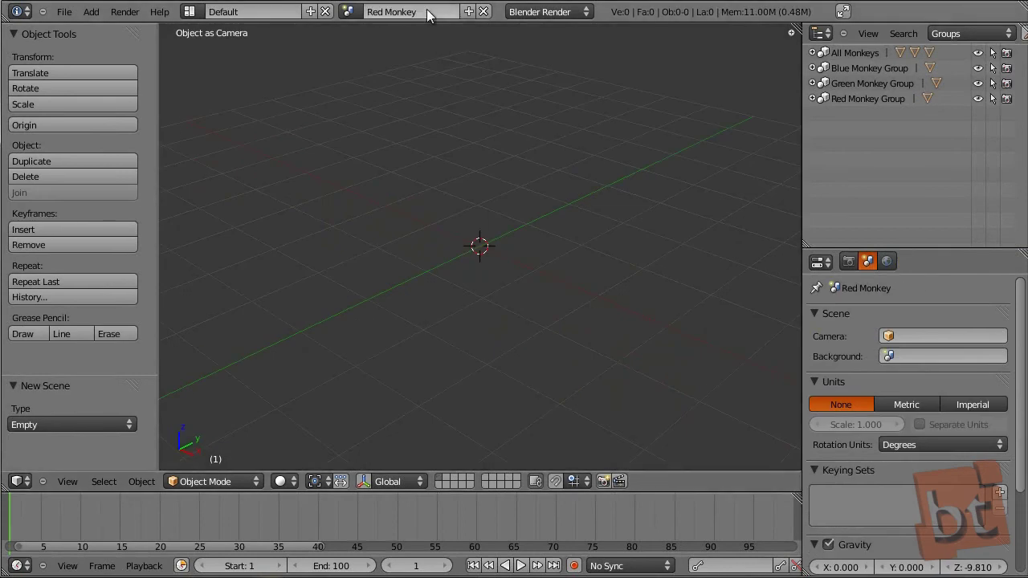
# Step: Return to All Monkeys, select the red monkey and bring up the Ctrl+L link options
pyautogui.click(348, 11)
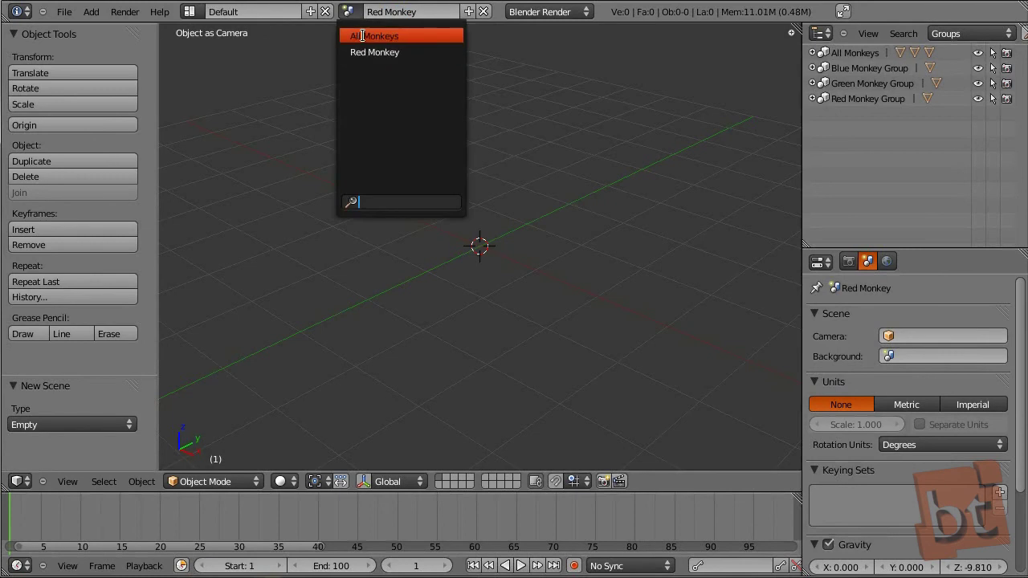
pyautogui.click(397, 36)
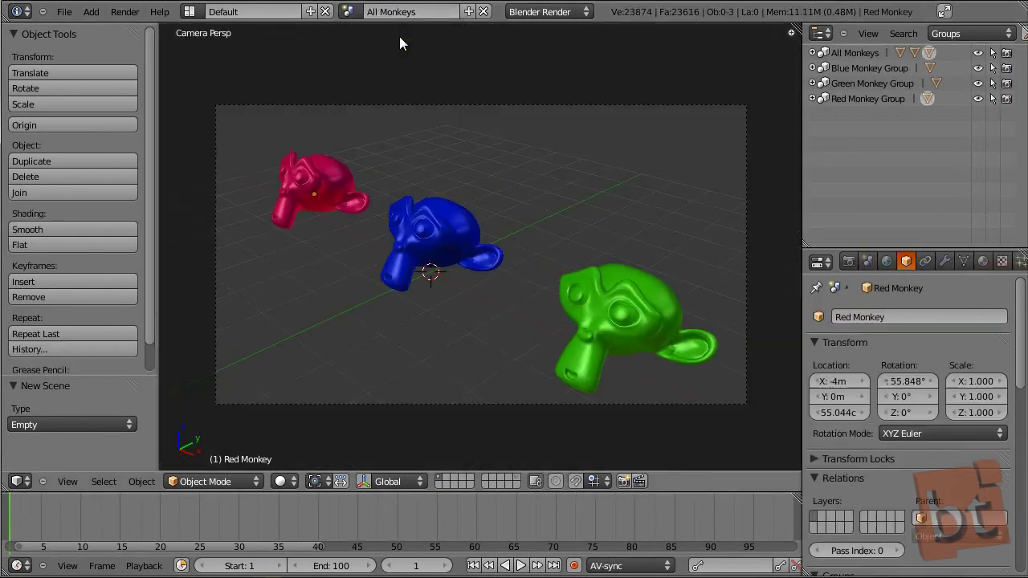
pyautogui.rightClick(315, 177)
pyautogui.hotkey('ctrl', 'l')
pyautogui.moveTo(314, 180)
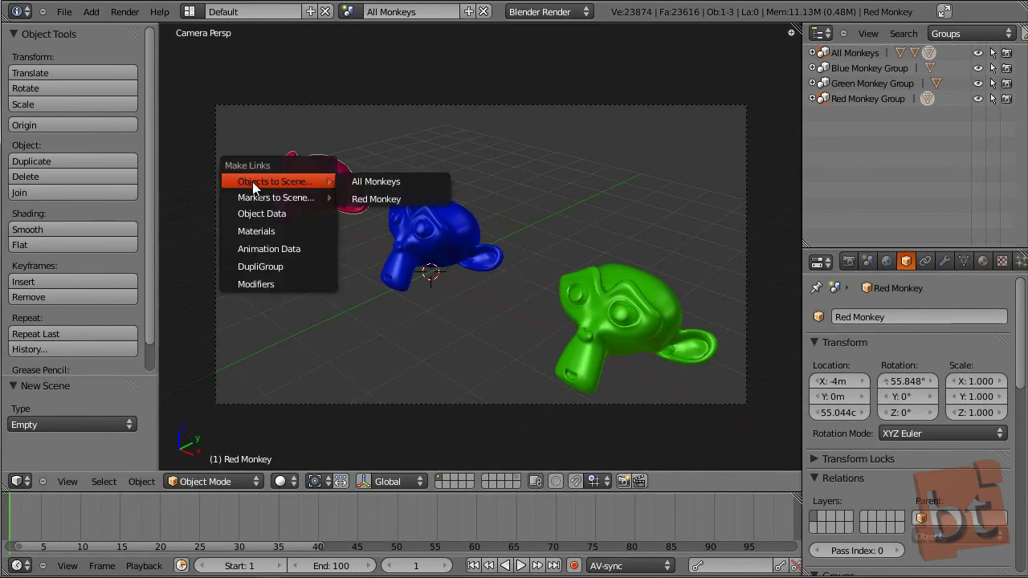
# Step: Link the red monkey to the Red Monkey scene, then move it up and right there
pyautogui.click(397, 196)
pyautogui.click(349, 11)
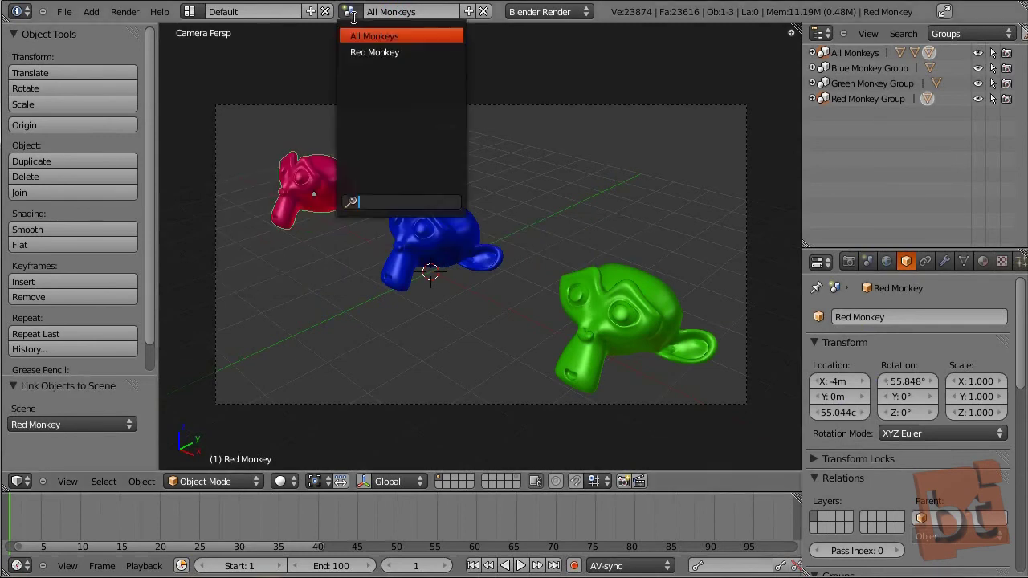
pyautogui.click(400, 53)
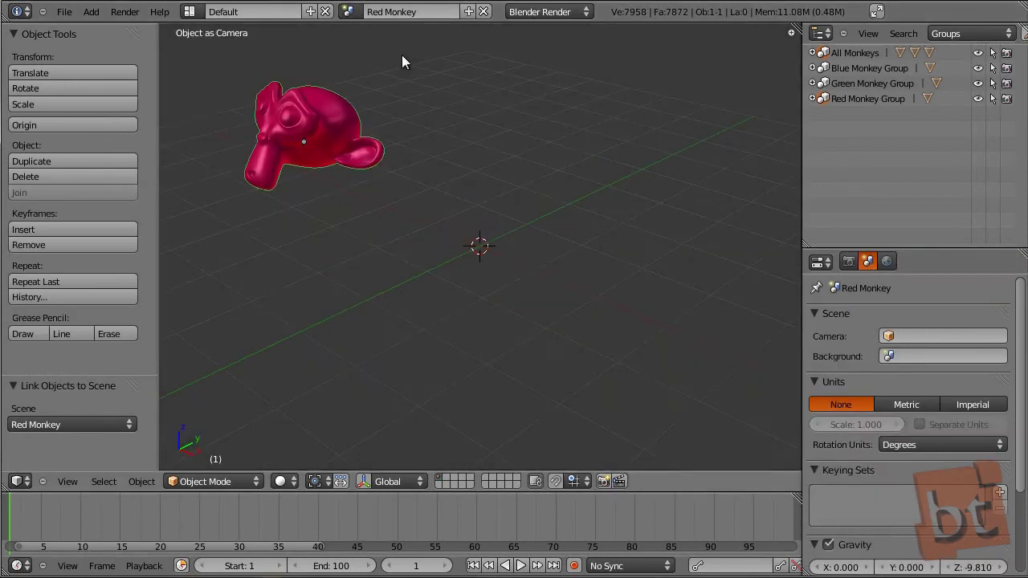
pyautogui.rightClick(317, 133)
pyautogui.click(349, 11)
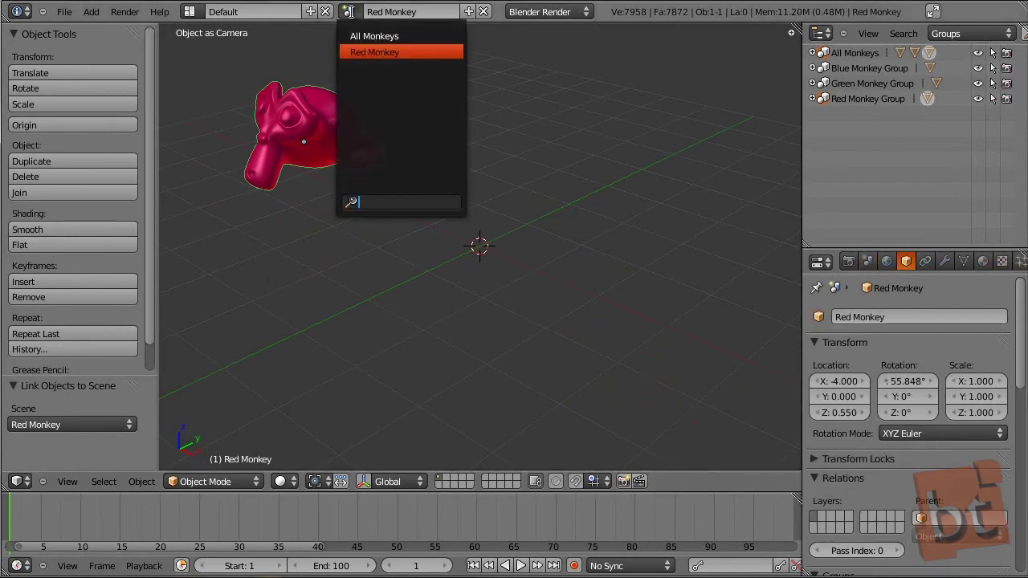
pyautogui.click(363, 51)
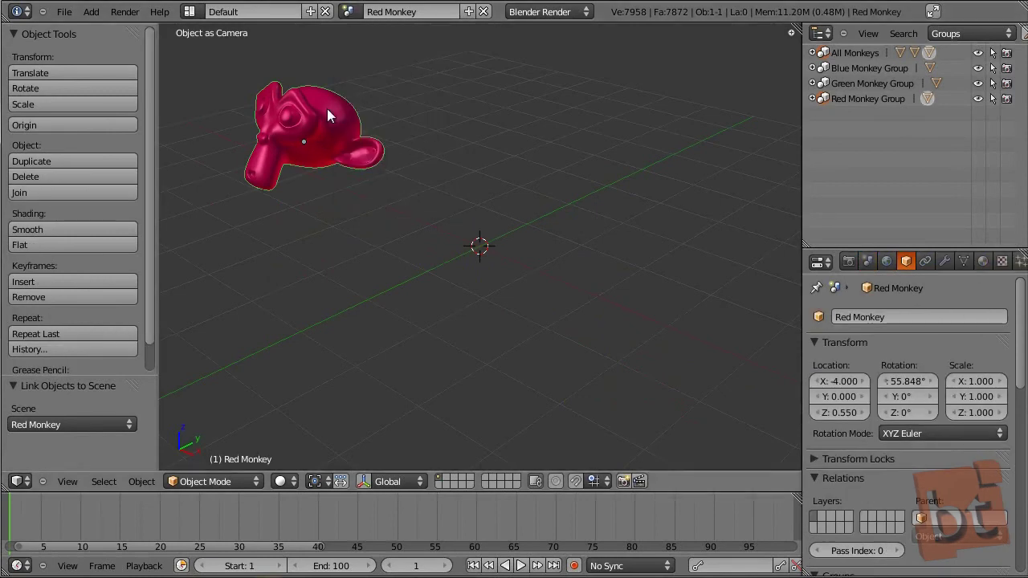
pyautogui.moveTo(304, 119); pyautogui.dragTo(494, 102, button='right')
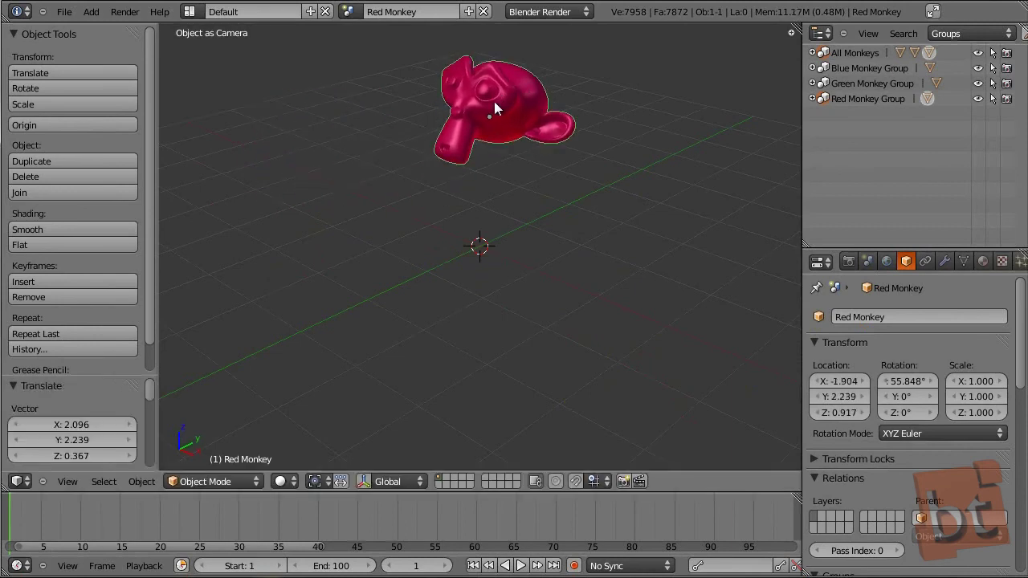
# Step: Switch back to the All Monkeys scene
pyautogui.click(349, 11)
pyautogui.click(391, 37)
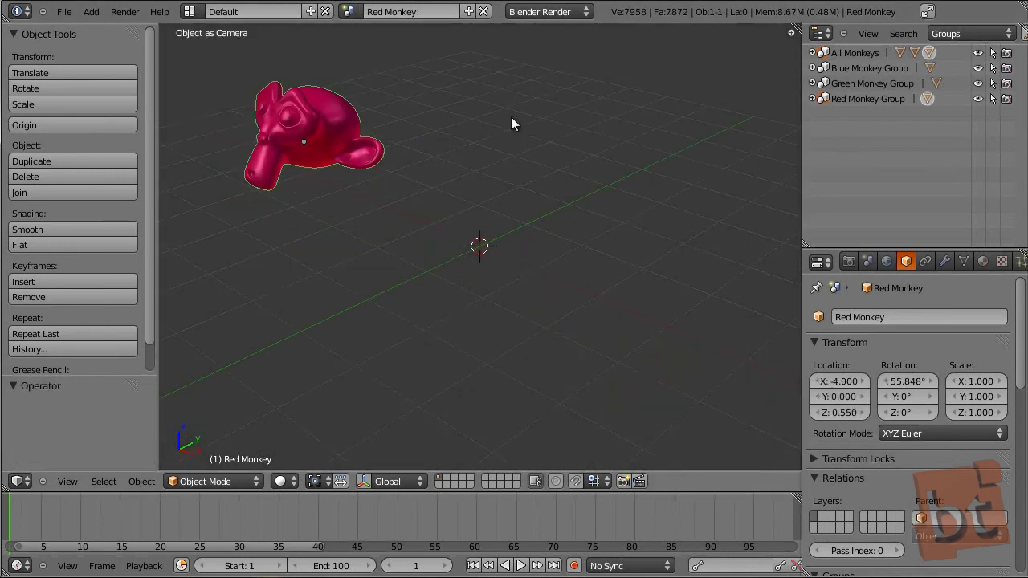
pyautogui.click(347, 11)
pyautogui.click(377, 48)
pyautogui.click(347, 11)
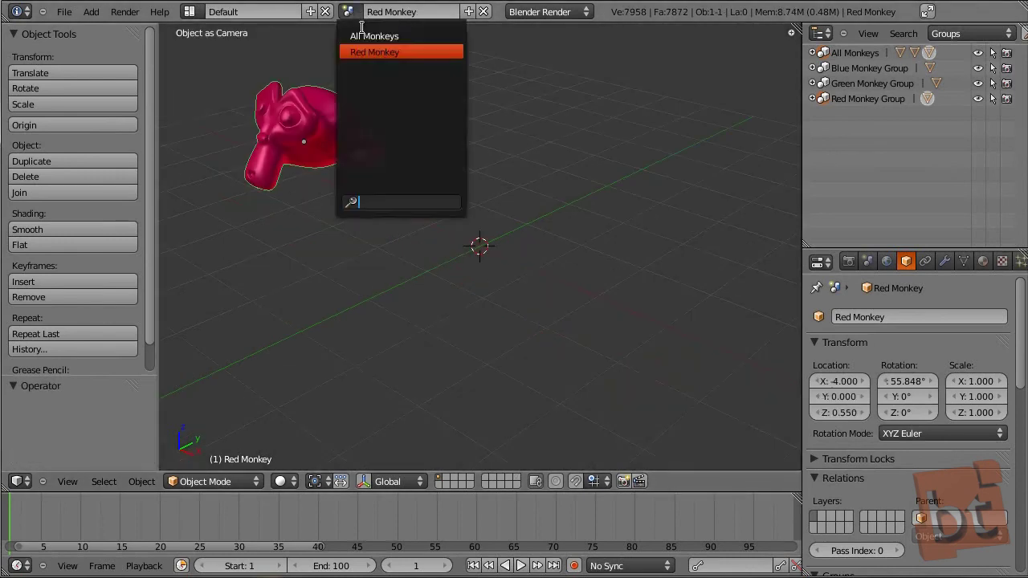
pyautogui.click(371, 35)
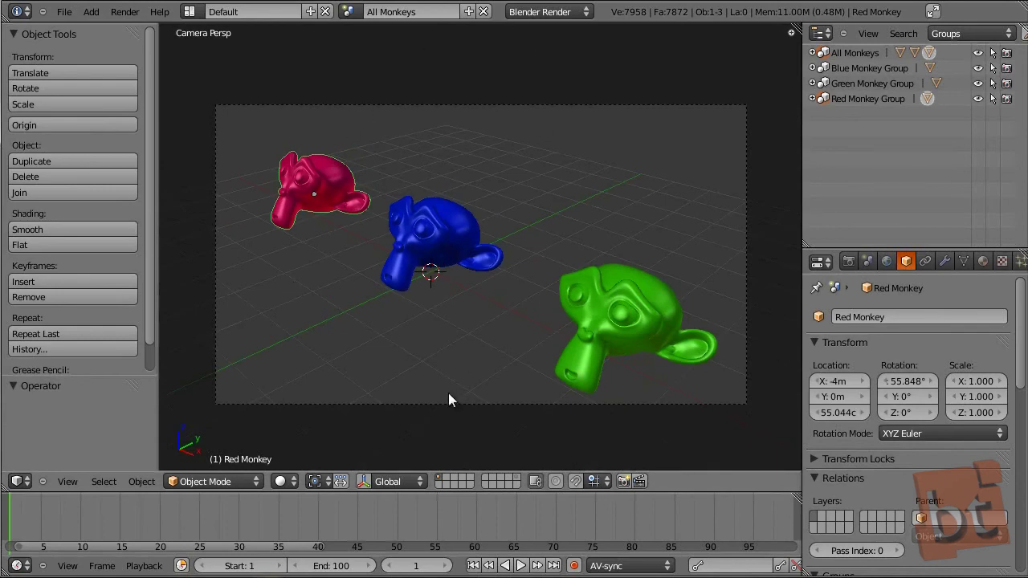
# Step: In the Red Monkey scene, pull a vertex on the red monkey's head into a long spike
pyautogui.rightClick(420, 233)
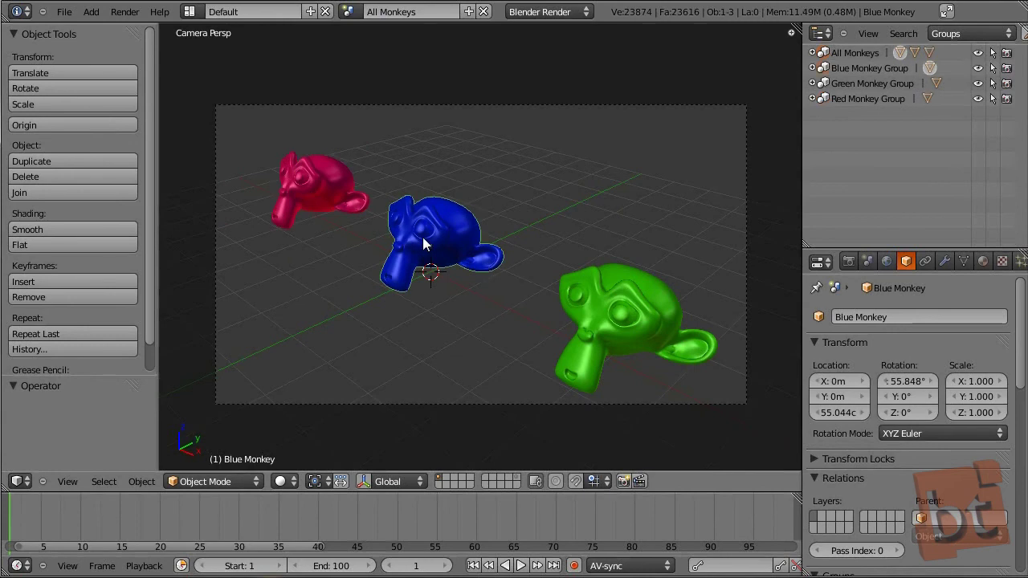
pyautogui.click(353, 11)
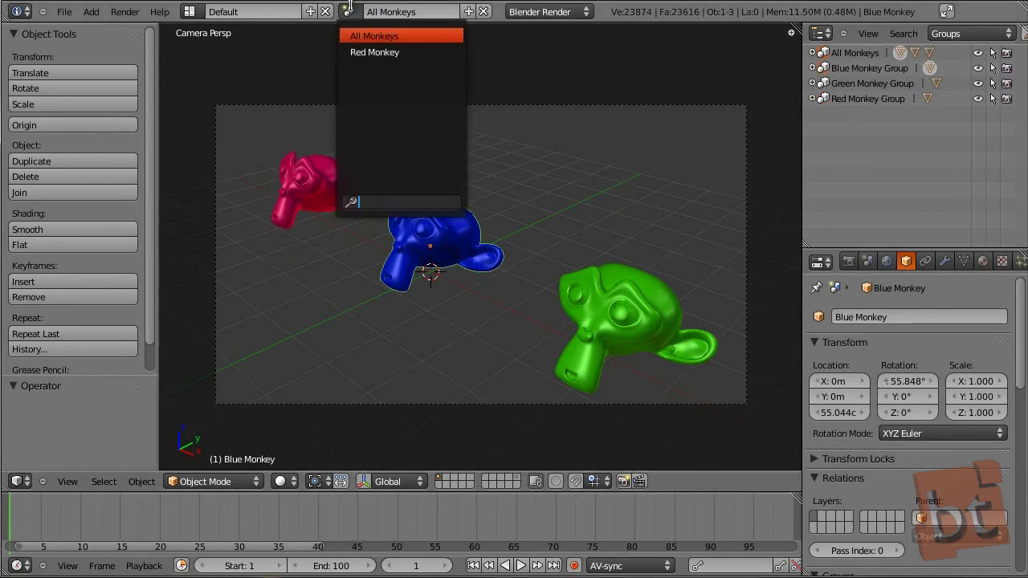
pyautogui.click(441, 51)
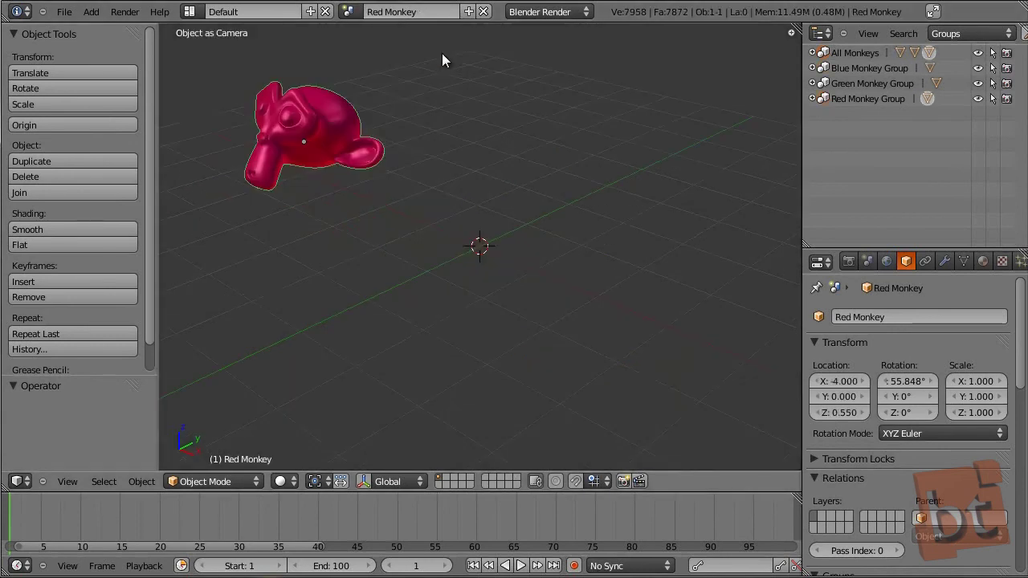
pyautogui.press('Tab')
pyautogui.rightClick(342, 108)
pyautogui.press('g')
pyautogui.click(575, 67)
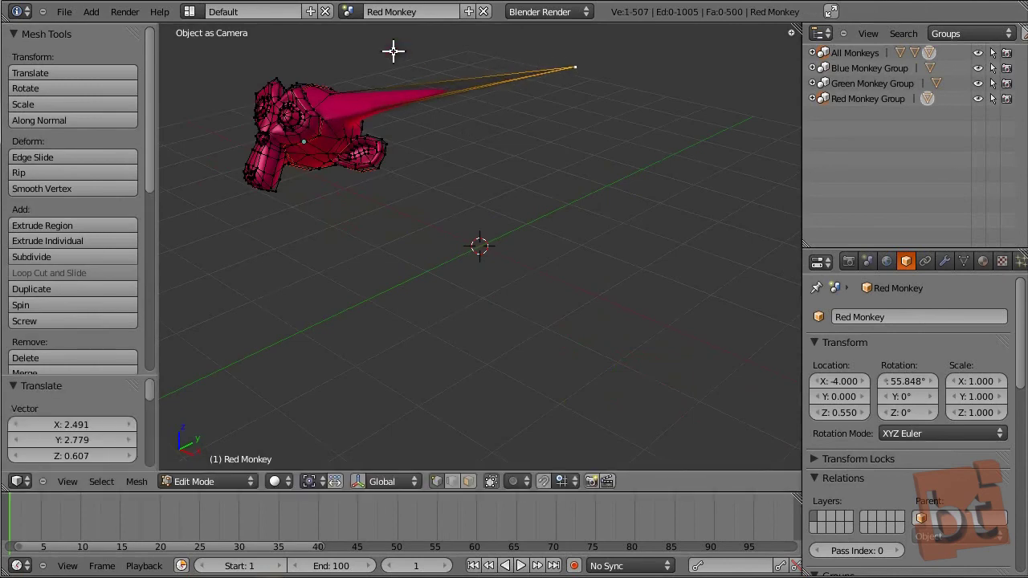
pyautogui.press('Tab')
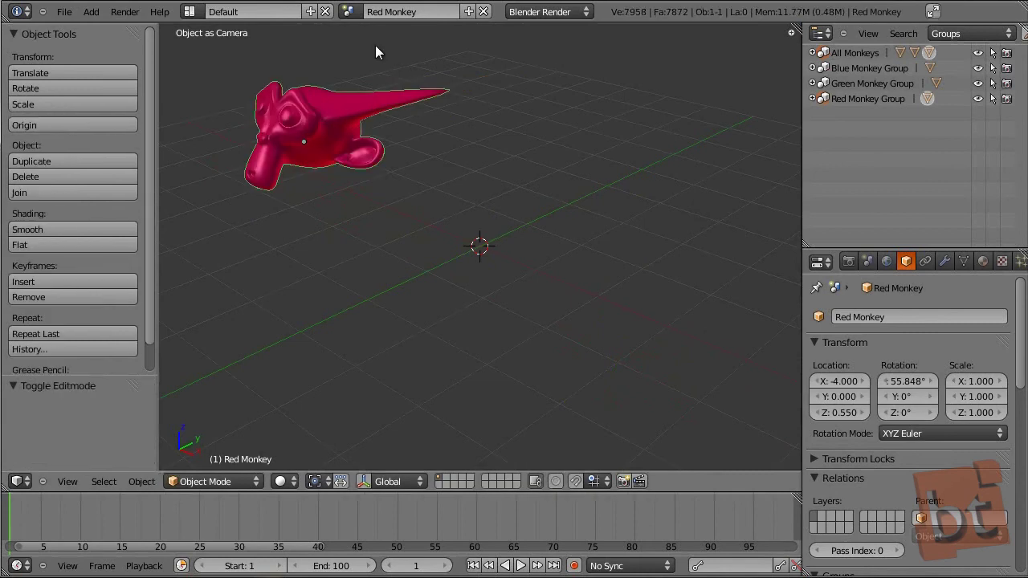
# Step: Compare the two scenes, ending in All Monkeys with the red monkey selected
pyautogui.click(347, 11)
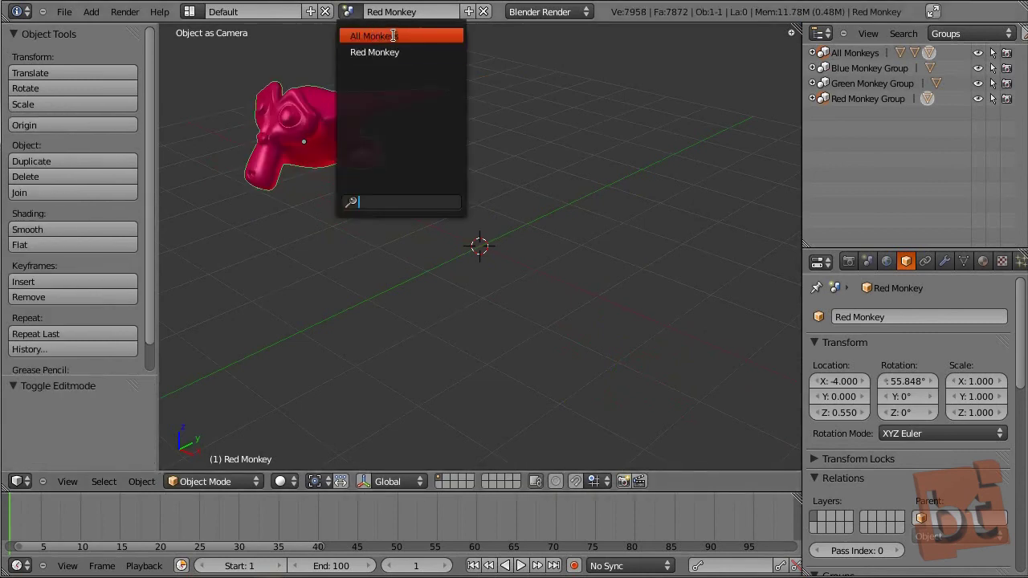
pyautogui.click(393, 35)
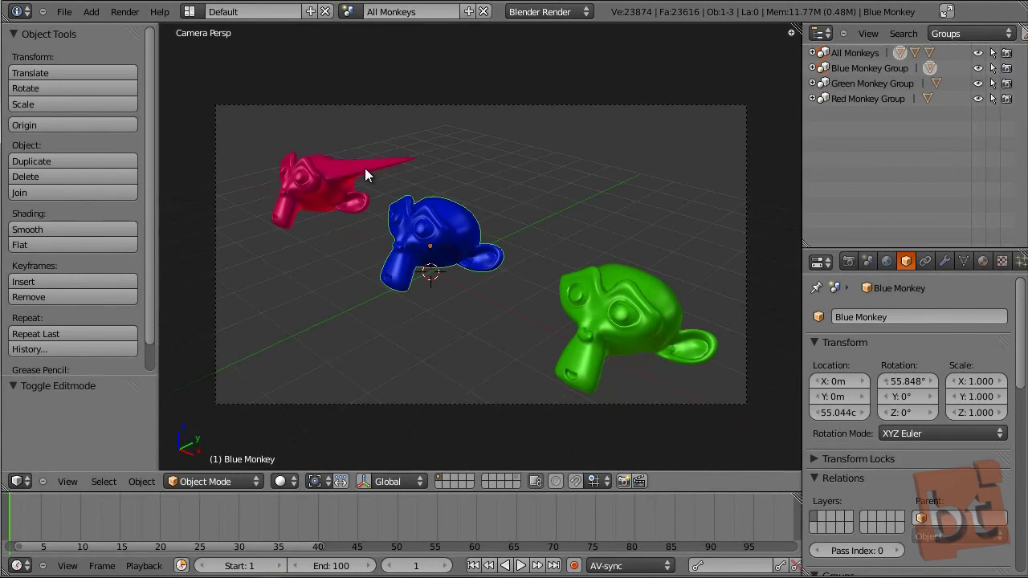
pyautogui.click(347, 11)
pyautogui.click(384, 51)
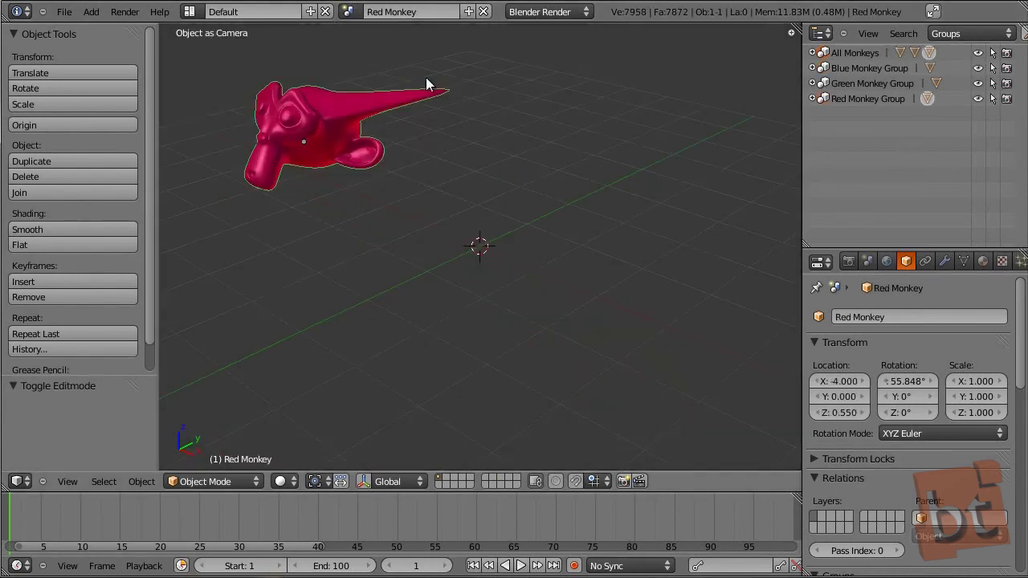
pyautogui.click(348, 10)
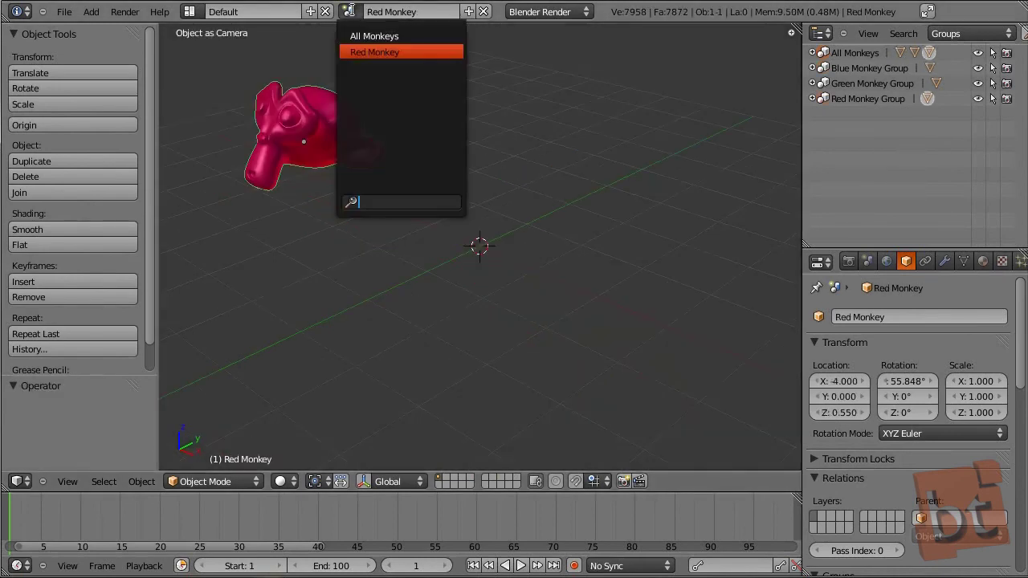
pyautogui.click(368, 36)
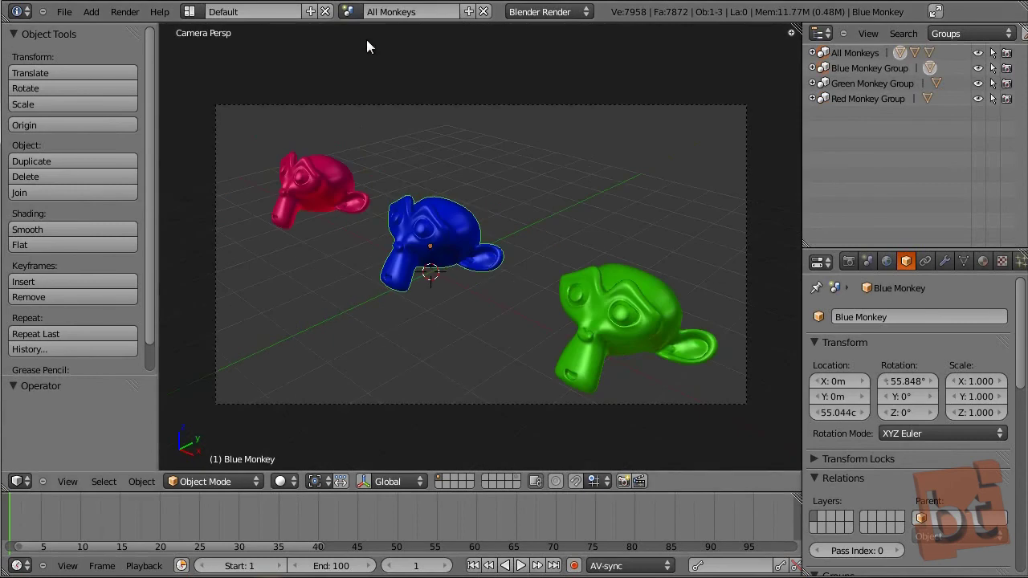
pyautogui.rightClick(322, 176)
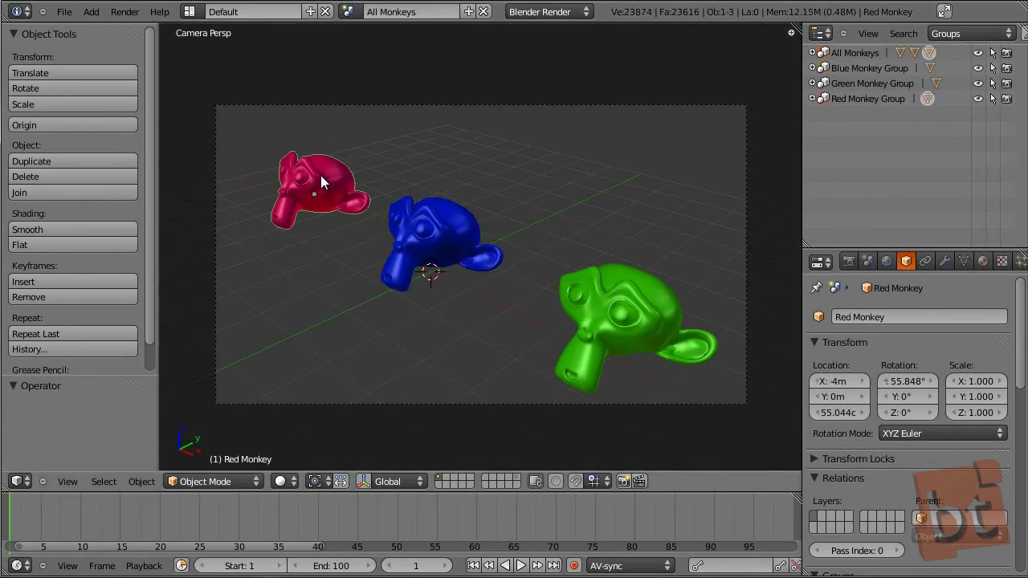
# Step: Create a Full Copy of the scene named 'All Monkeys Full Copy'
pyautogui.click(350, 12)
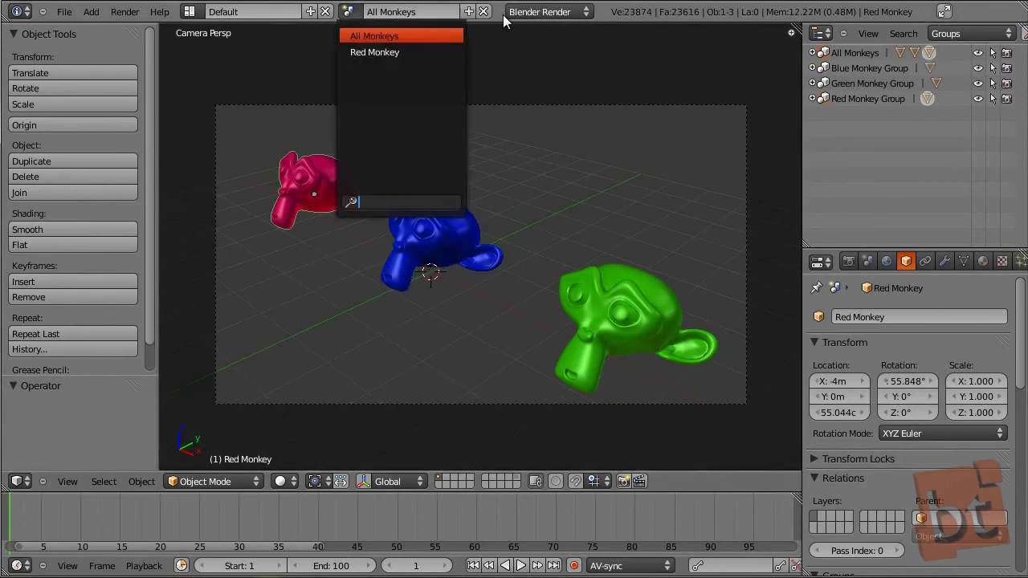
pyautogui.click(470, 13)
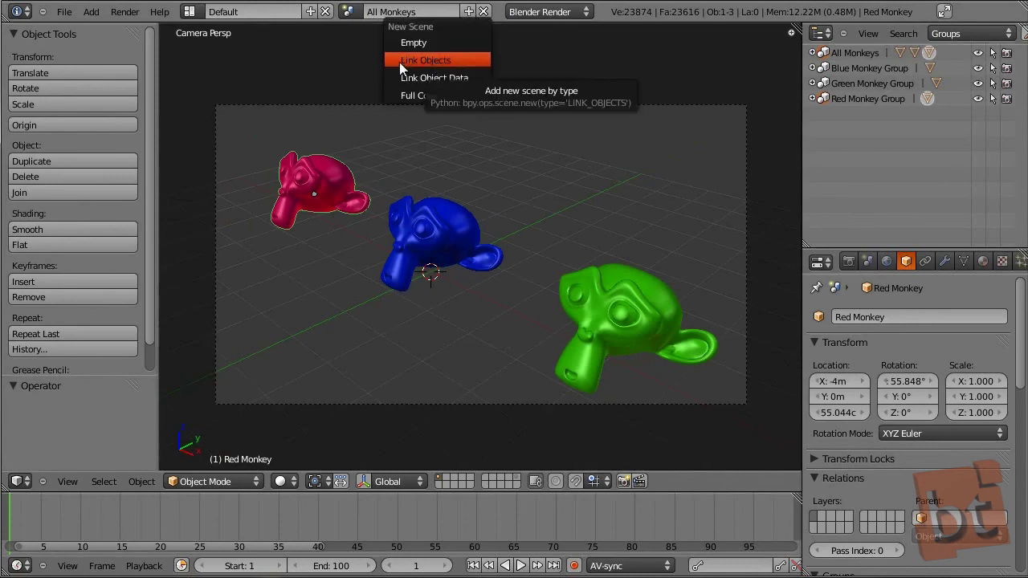
pyautogui.click(398, 95)
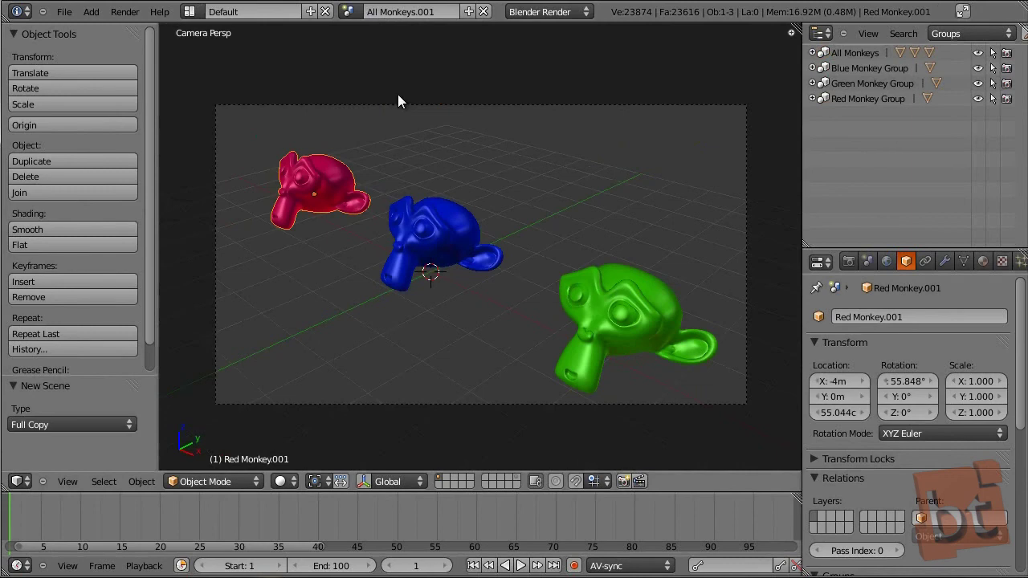
pyautogui.click(417, 14)
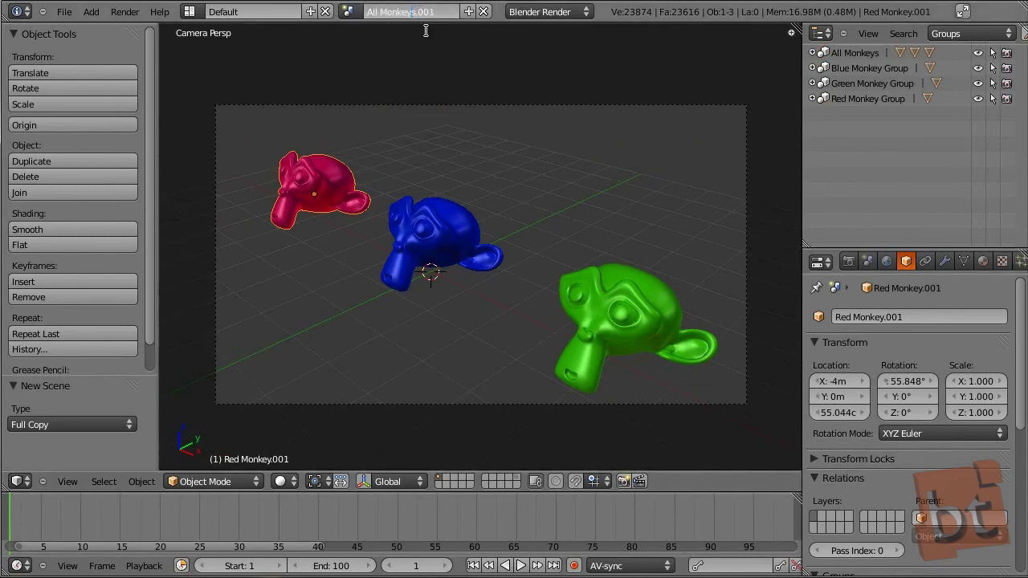
pyautogui.press('Delete')
pyautogui.press('Delete')
pyautogui.press('Delete')
pyautogui.press('Delete')
pyautogui.write('Full Copy')
pyautogui.press('Return')
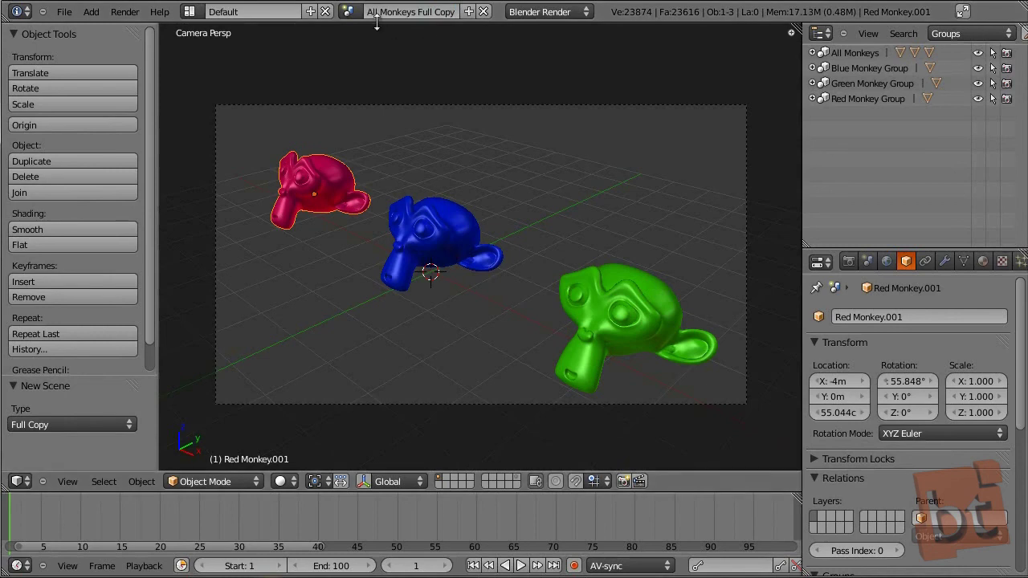
# Step: Move the copied blue monkey to the upper right
pyautogui.click(347, 11)
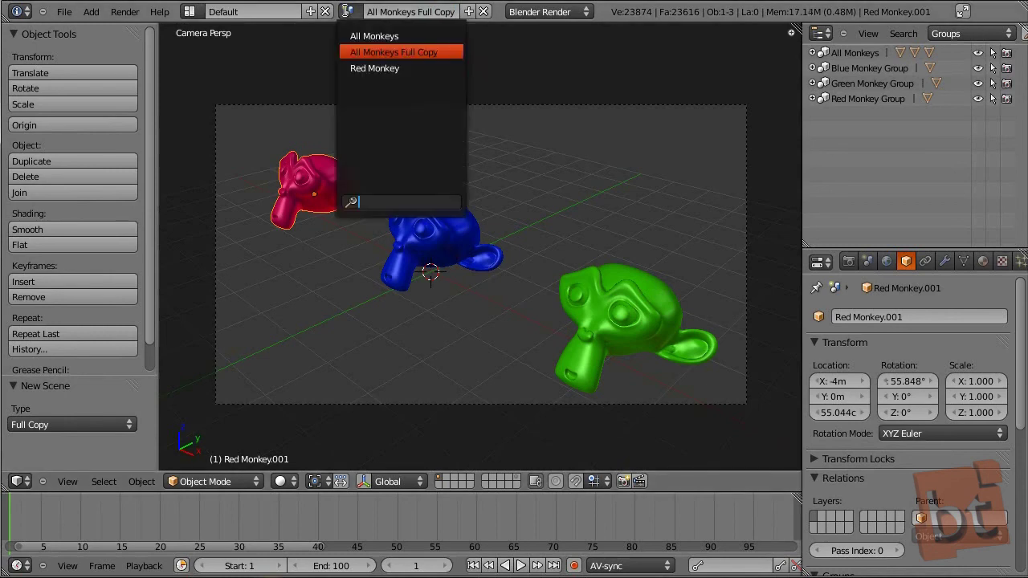
pyautogui.click(401, 56)
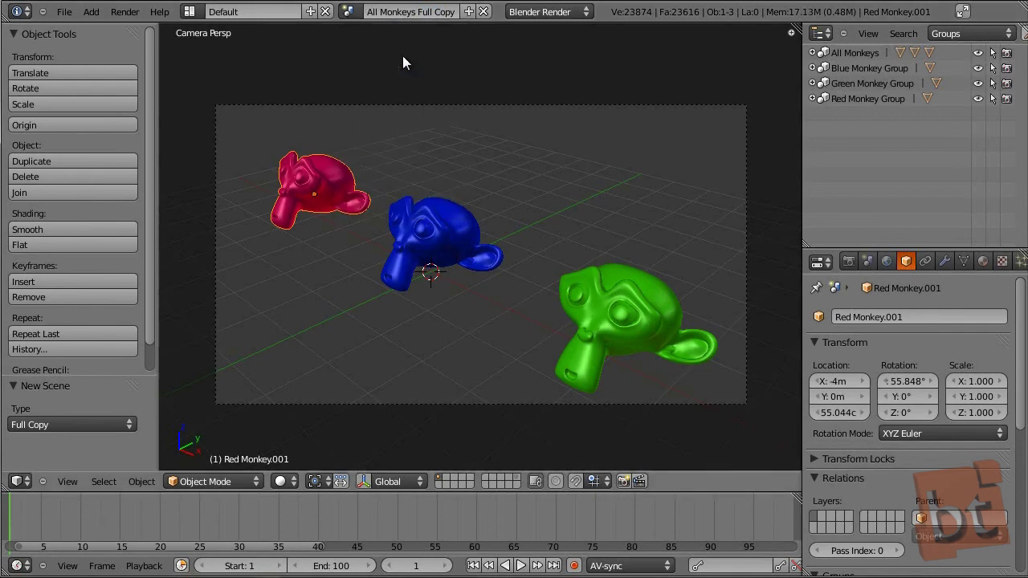
pyautogui.rightClick(432, 257)
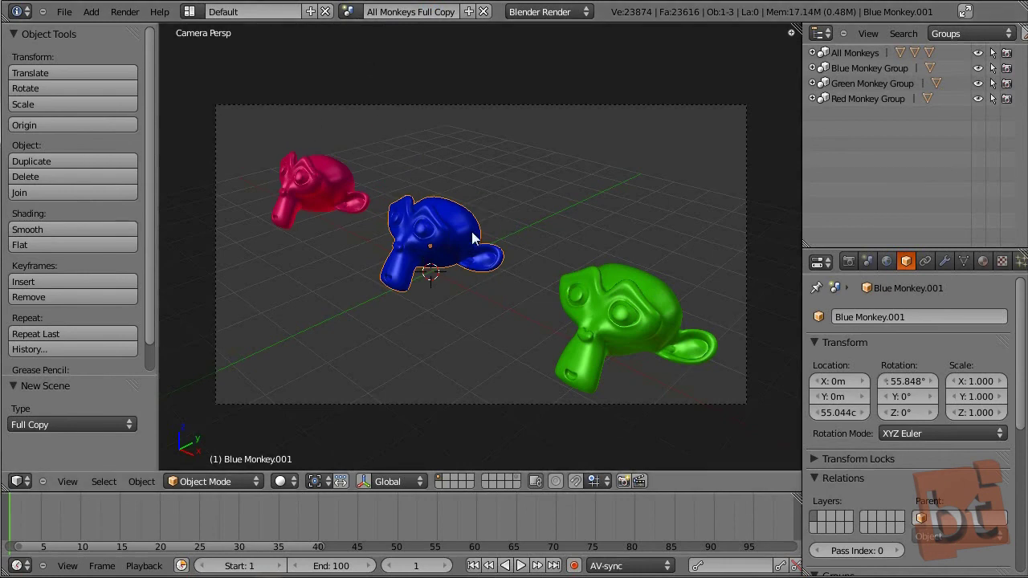
pyautogui.press('g')
pyautogui.click(639, 168)
# Step: Compare All Monkeys with All Monkeys Full Copy, ending back in All Monkeys
pyautogui.click(361, 11)
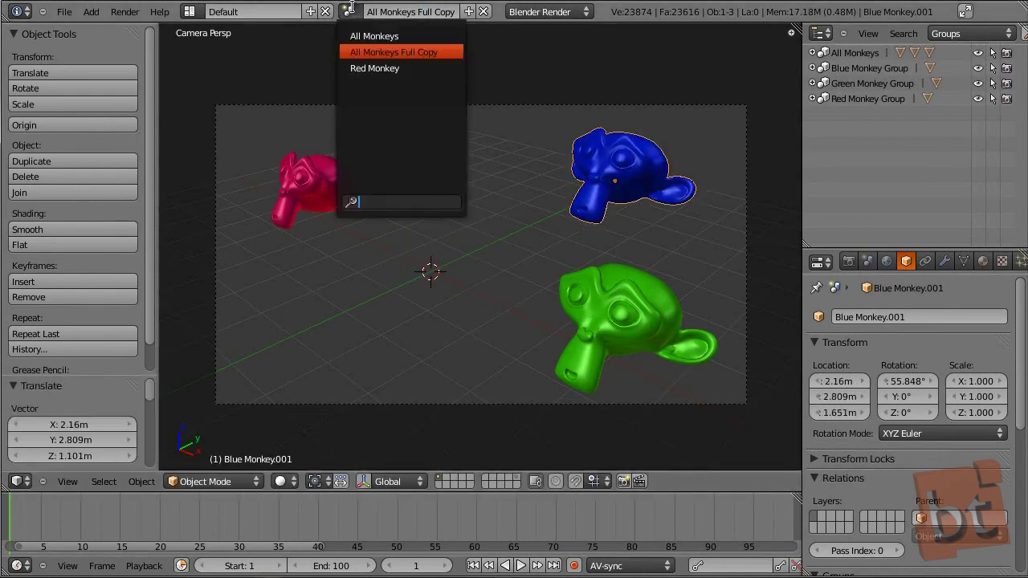
pyautogui.click(378, 39)
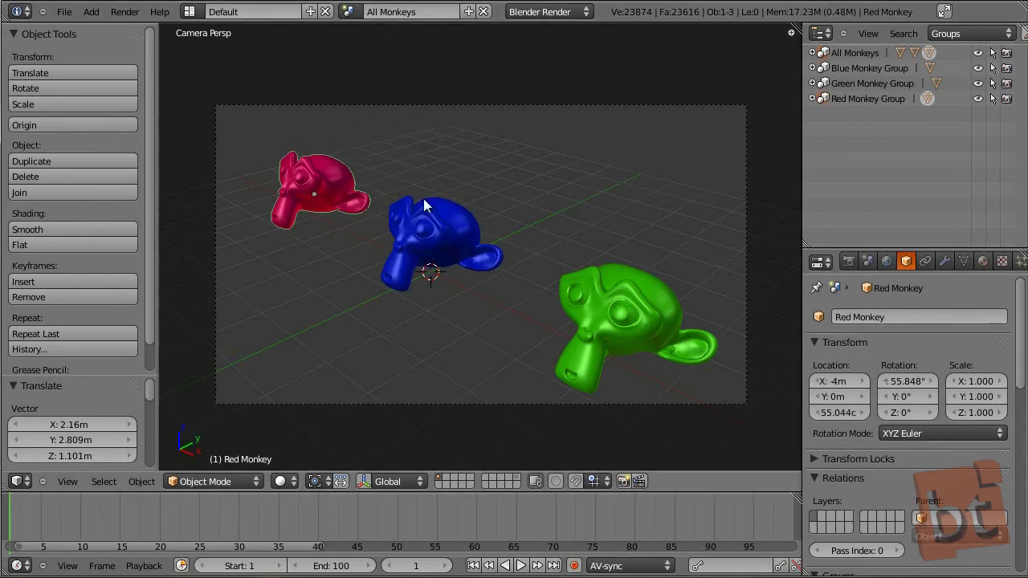
pyautogui.click(349, 11)
pyautogui.click(388, 53)
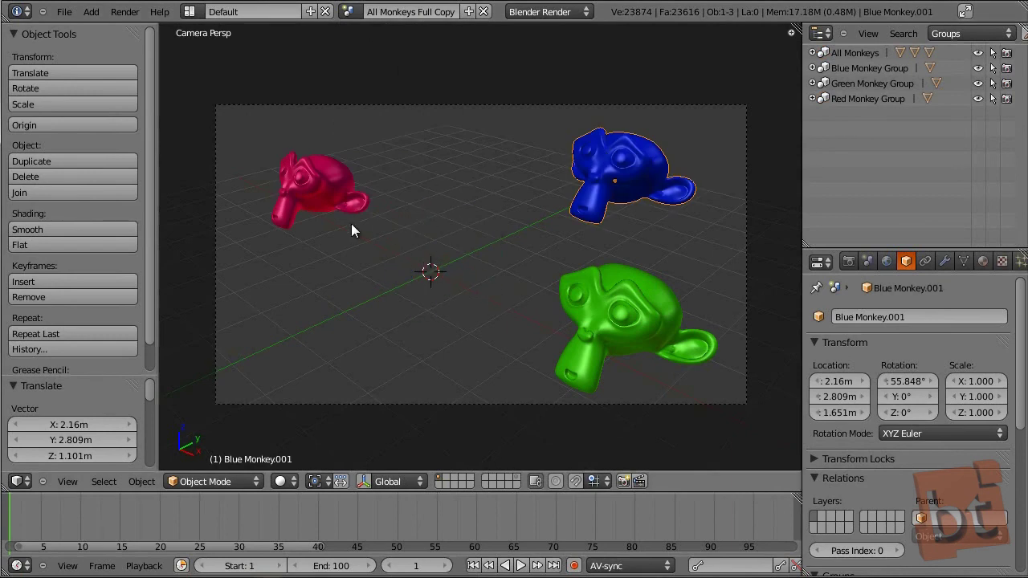
pyautogui.click(349, 11)
pyautogui.click(378, 34)
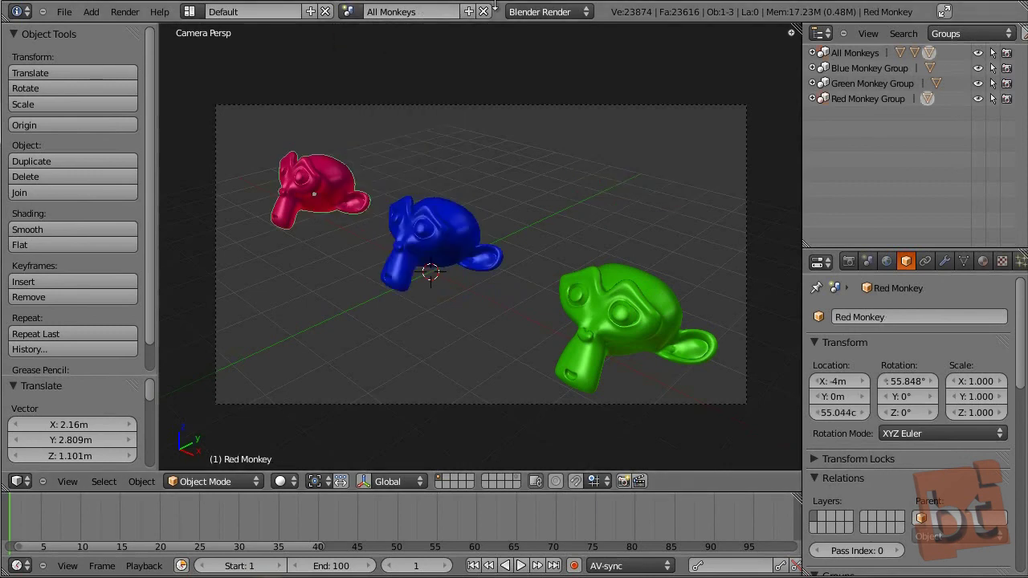
# Step: Create a Link Objects scene named 'All Monkeys Linked'
pyautogui.click(469, 11)
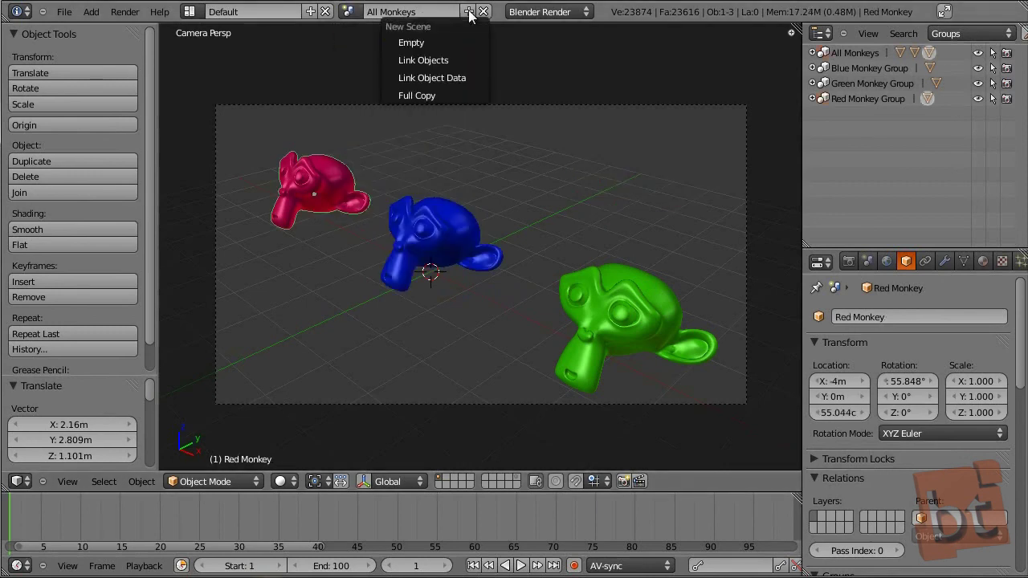
pyautogui.click(423, 60)
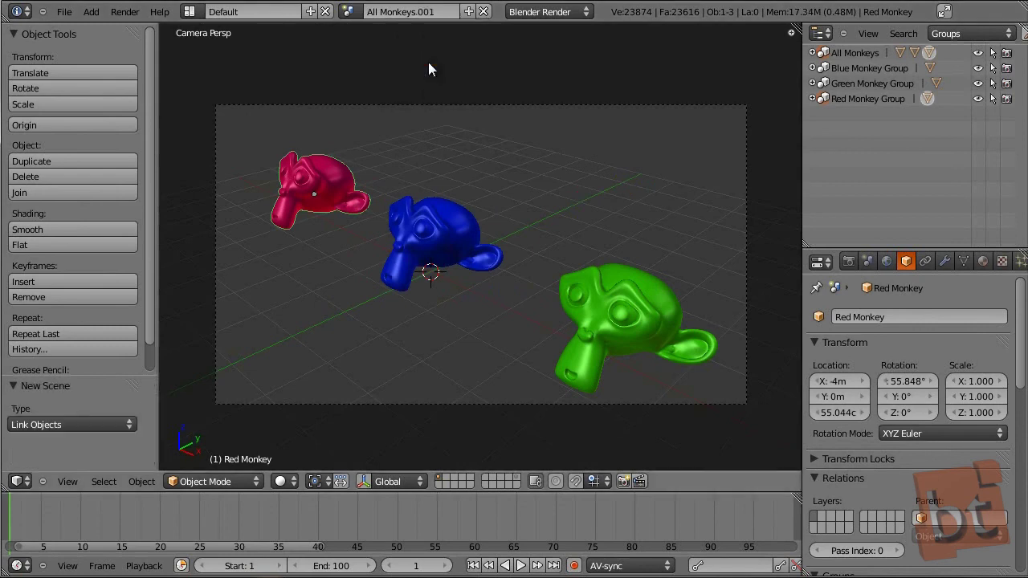
pyautogui.click(412, 12)
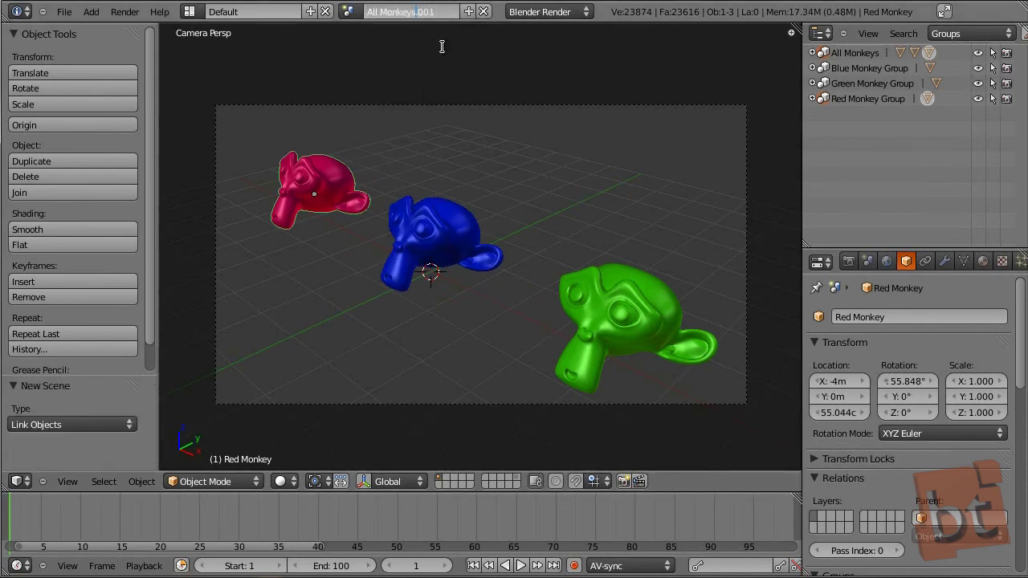
pyautogui.press('Delete')
pyautogui.press('Delete')
pyautogui.press('Delete')
pyautogui.press('Delete')
pyautogui.write('Linked')
pyautogui.press('Return')
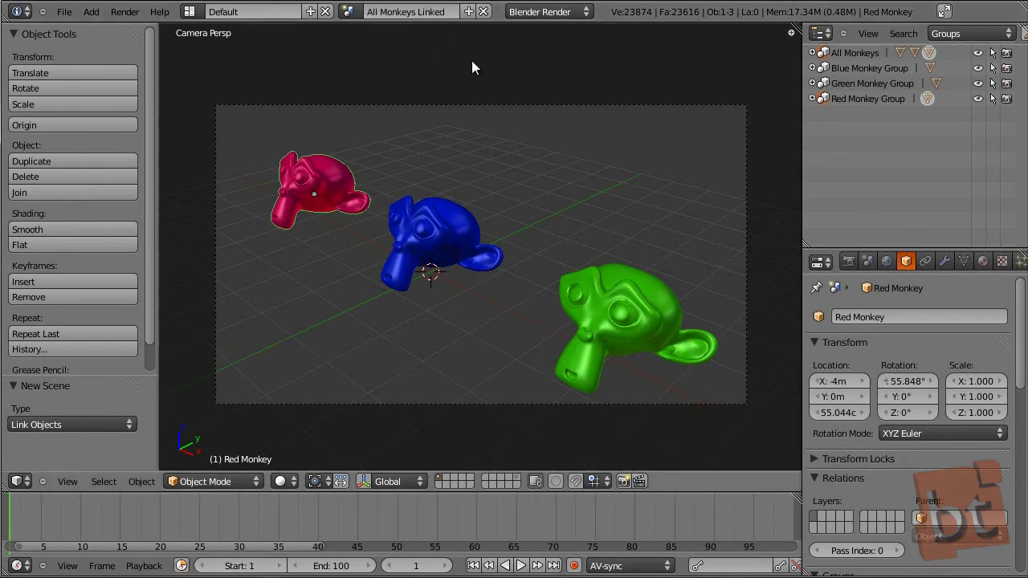
# Step: Move the blue monkey to the upper right and compare against the All Monkeys scene
pyautogui.click(349, 11)
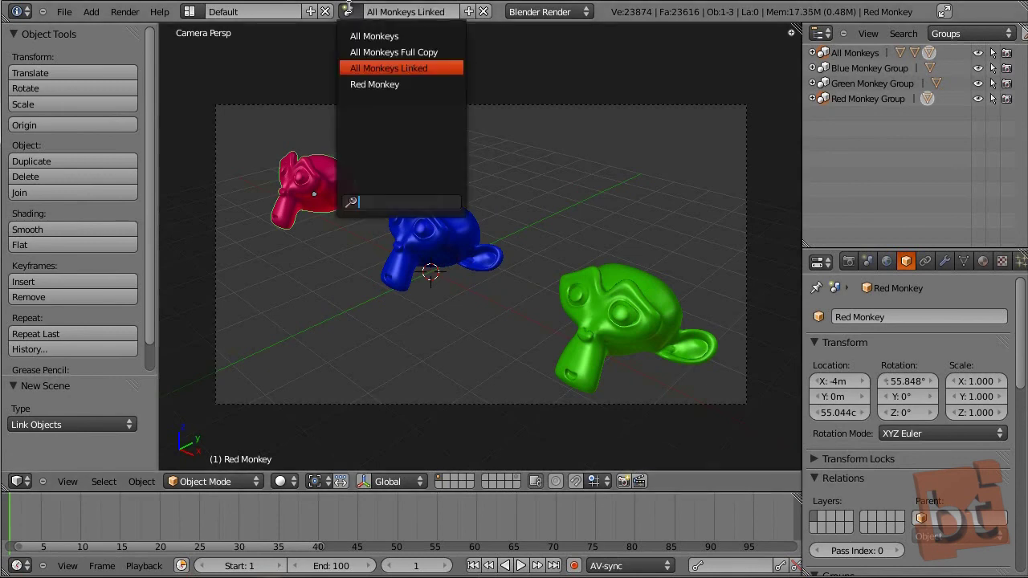
pyautogui.rightClick(419, 256)
pyautogui.press('g')
pyautogui.click(670, 118)
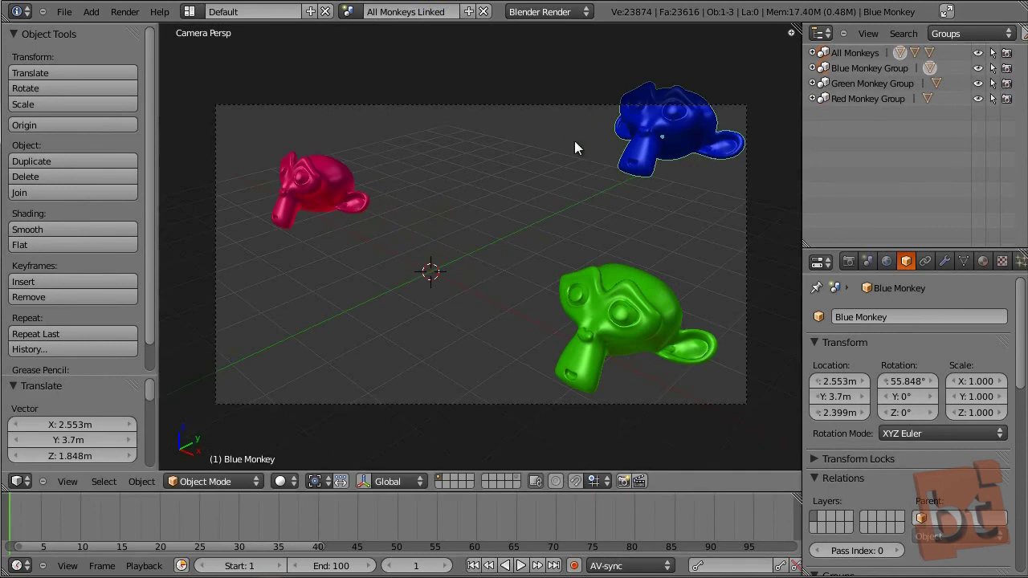
pyautogui.click(344, 13)
pyautogui.click(393, 35)
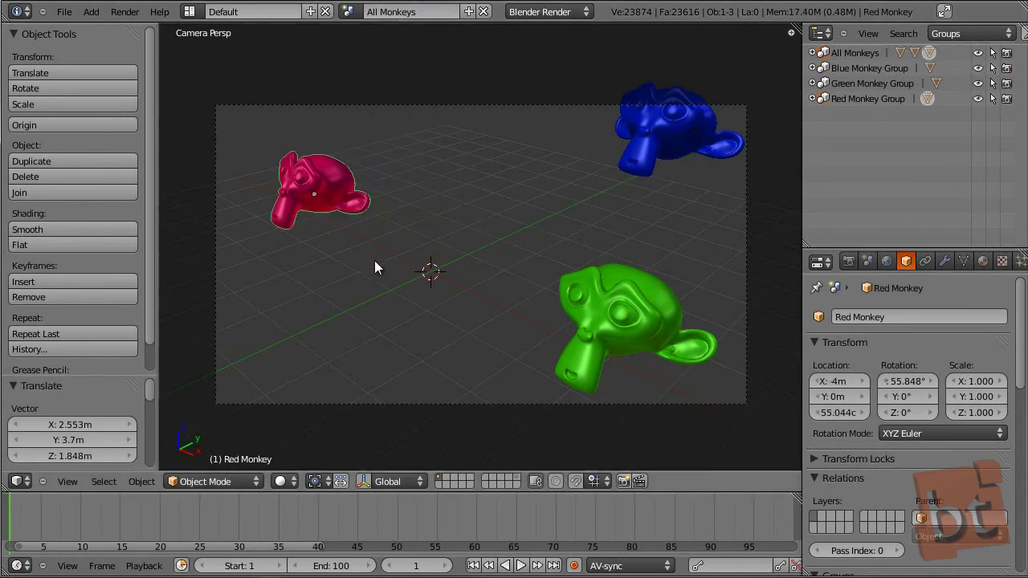
pyautogui.click(349, 11)
pyautogui.click(377, 52)
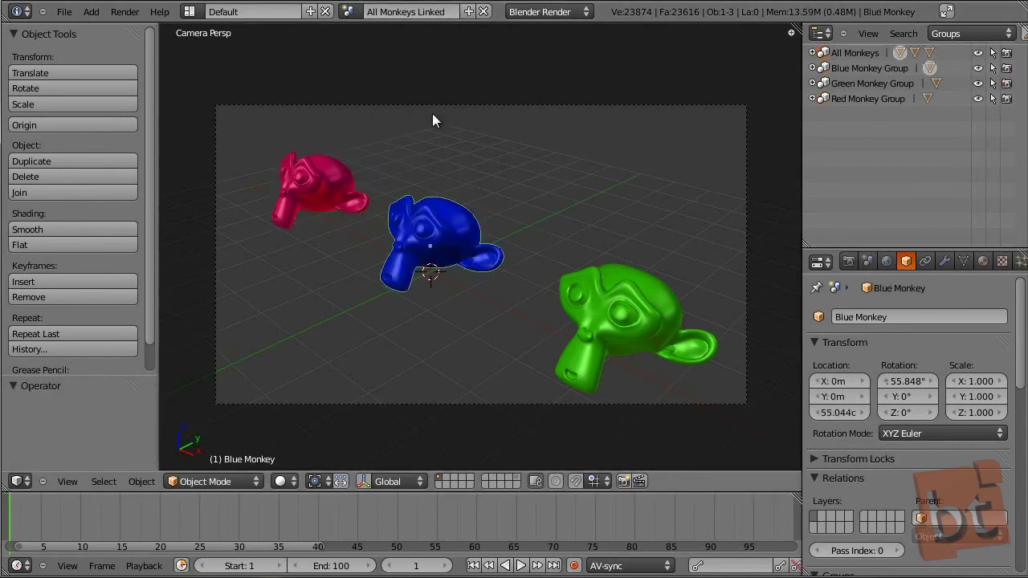
# Step: Select the green monkey and bring up the Make Single User menu
pyautogui.rightClick(447, 229)
pyautogui.rightClick(317, 192)
pyautogui.rightClick(440, 235)
pyautogui.rightClick(311, 188)
pyautogui.rightClick(459, 245)
pyautogui.rightClick(632, 294)
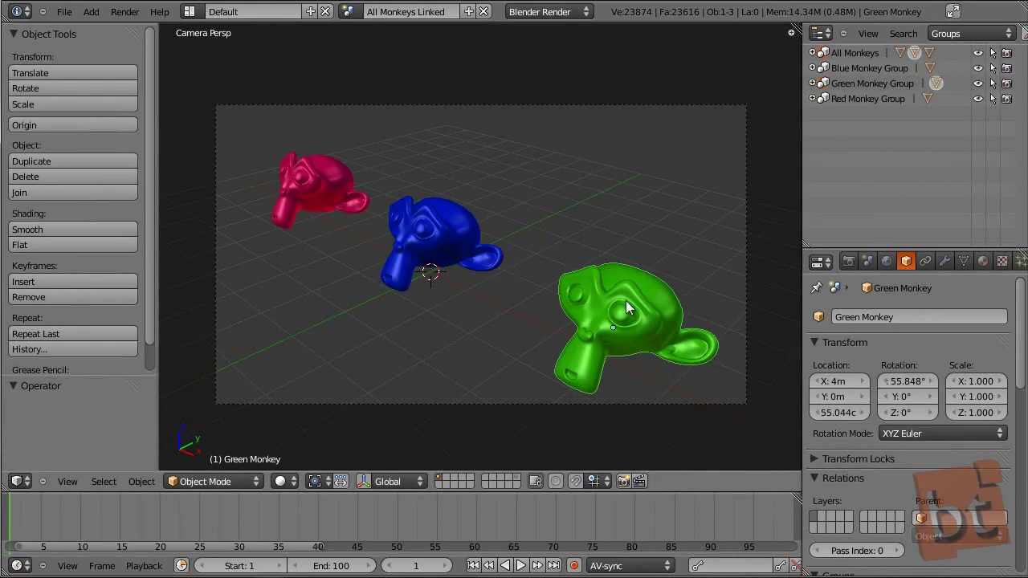
pyautogui.press('u')
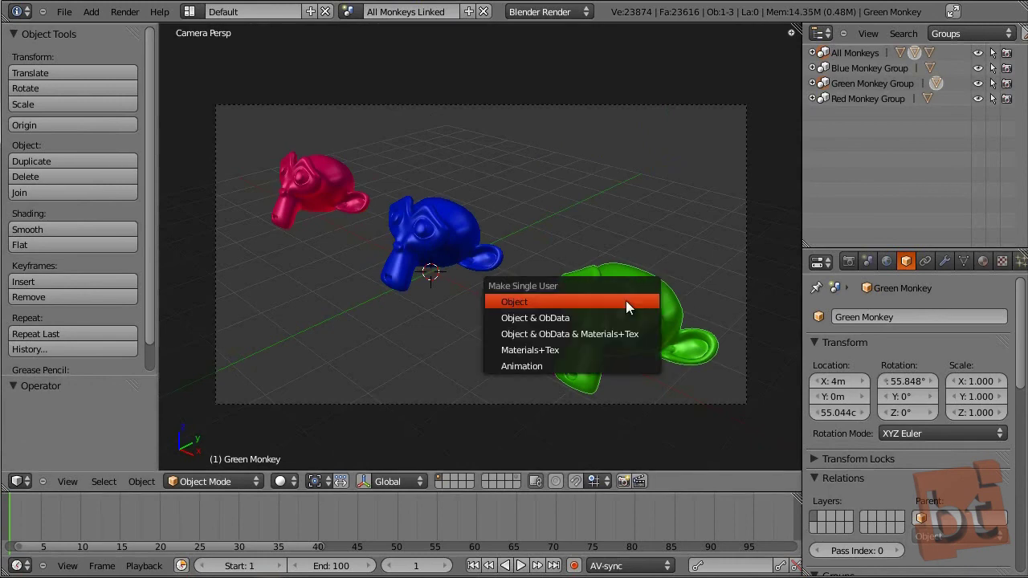
# Step: Apply Make Single User Object & ObData to the green monkey, producing Green Monkey.002
pyautogui.click(571, 319)
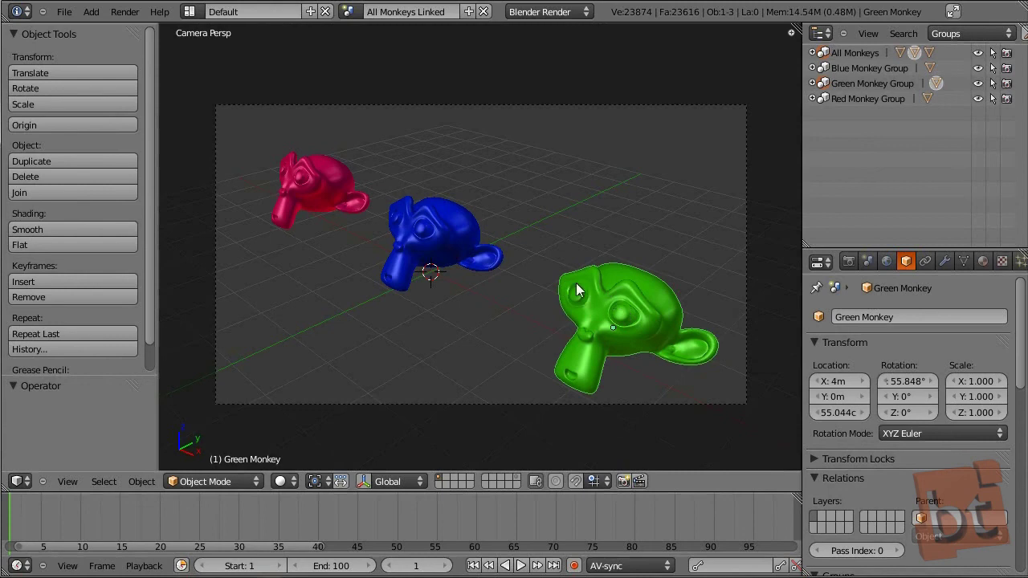
pyautogui.press('Tab')
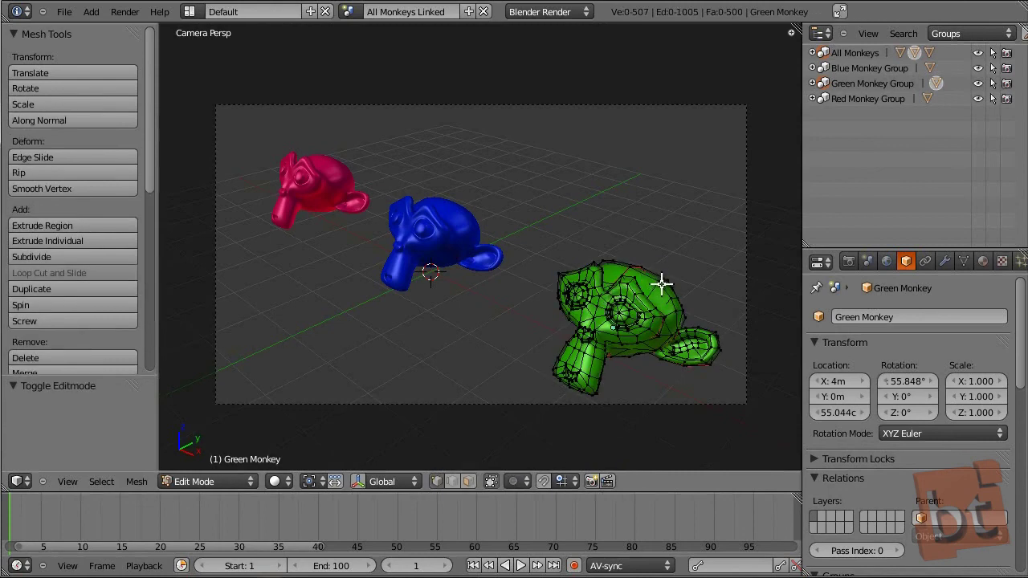
pyautogui.press('Tab')
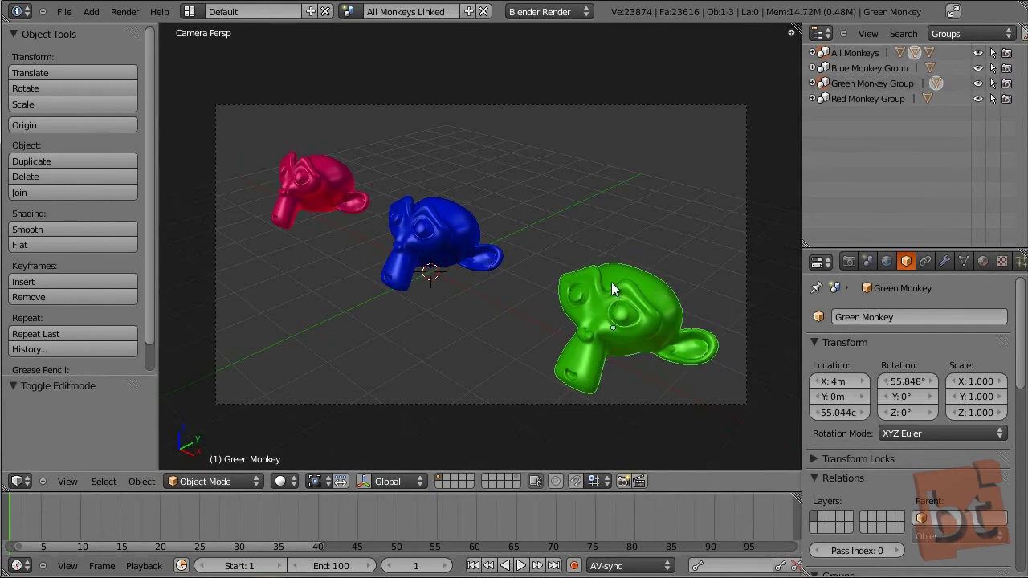
pyautogui.press('u')
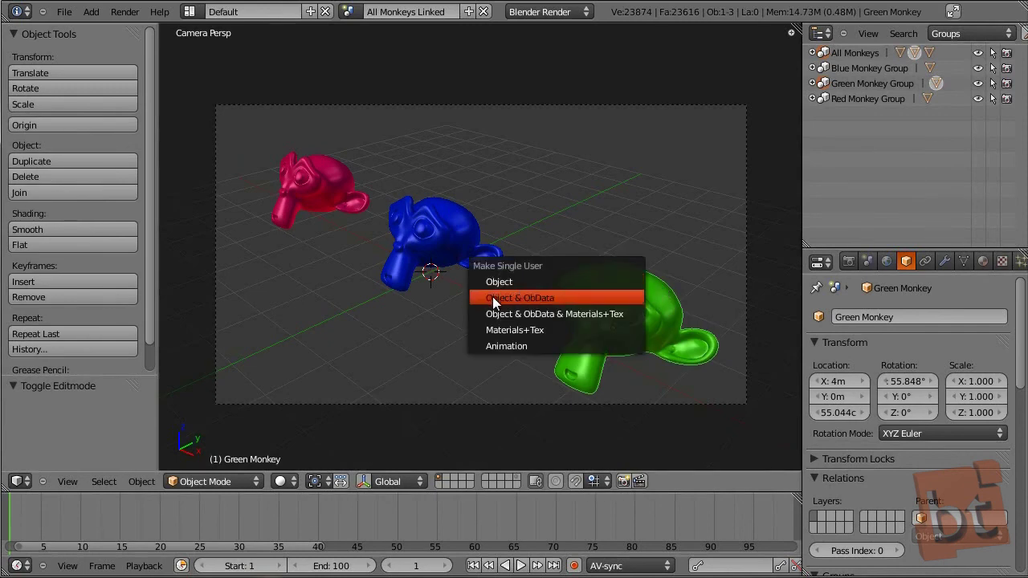
pyautogui.click(568, 297)
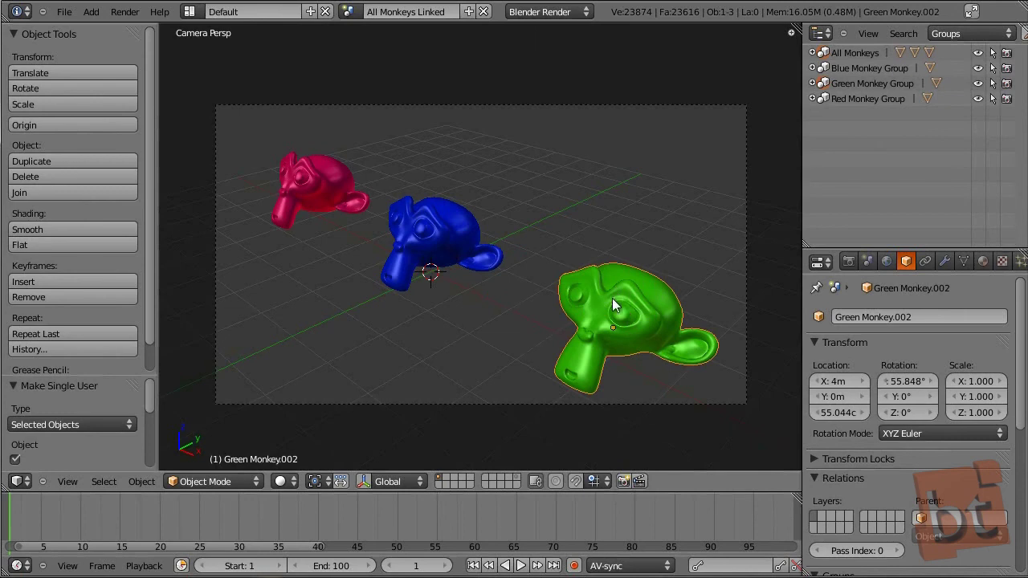
# Step: Move the green monkey toward the back right and compare with All Monkeys
pyautogui.press('g')
pyautogui.click(658, 173)
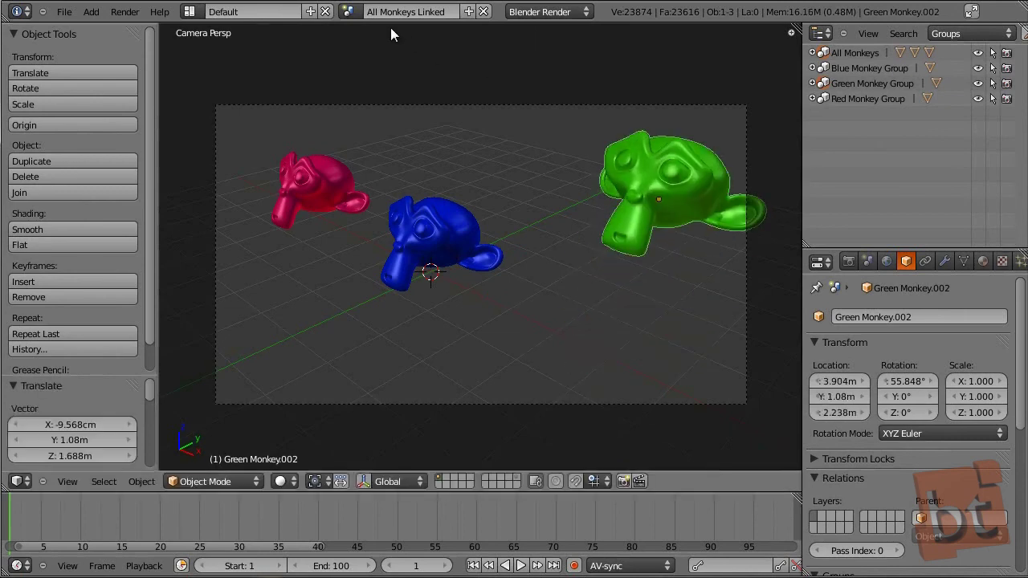
pyautogui.click(350, 10)
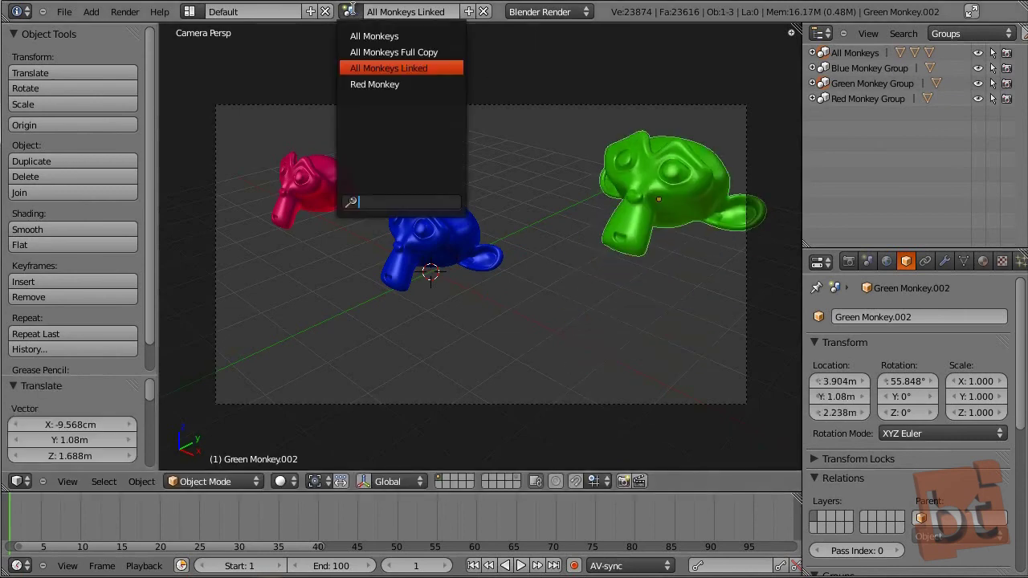
pyautogui.click(399, 37)
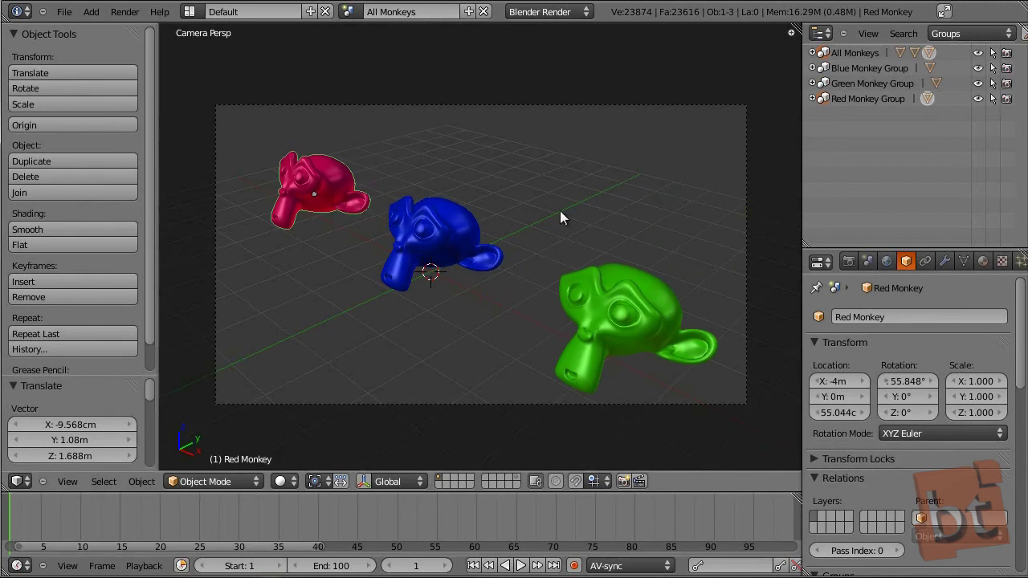
pyautogui.click(349, 11)
pyautogui.click(408, 67)
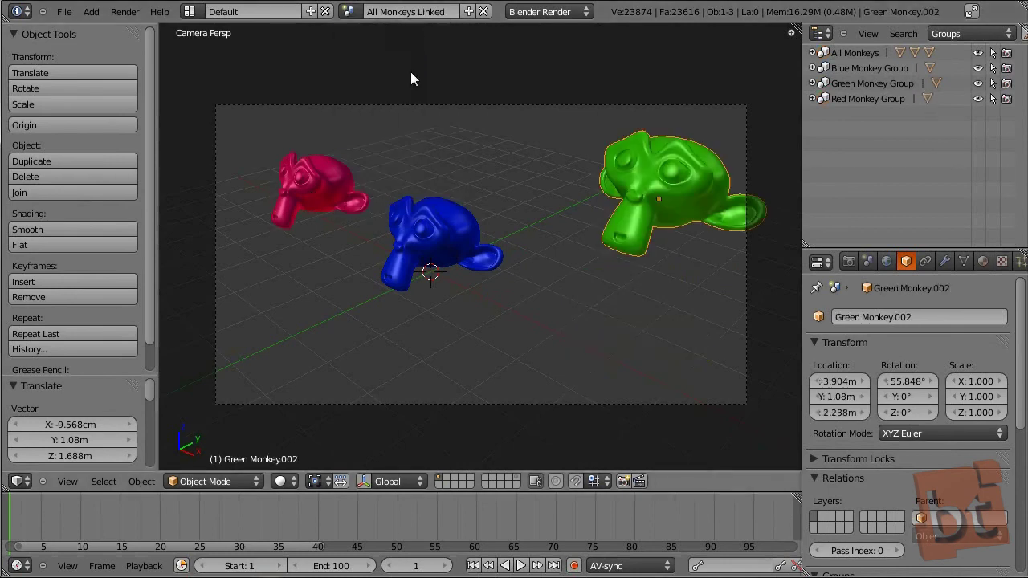
# Step: Move the blue monkey toward the back, compare scenes, then select the green monkey
pyautogui.rightClick(439, 255)
pyautogui.press('g')
pyautogui.click(477, 154)
pyautogui.click(350, 10)
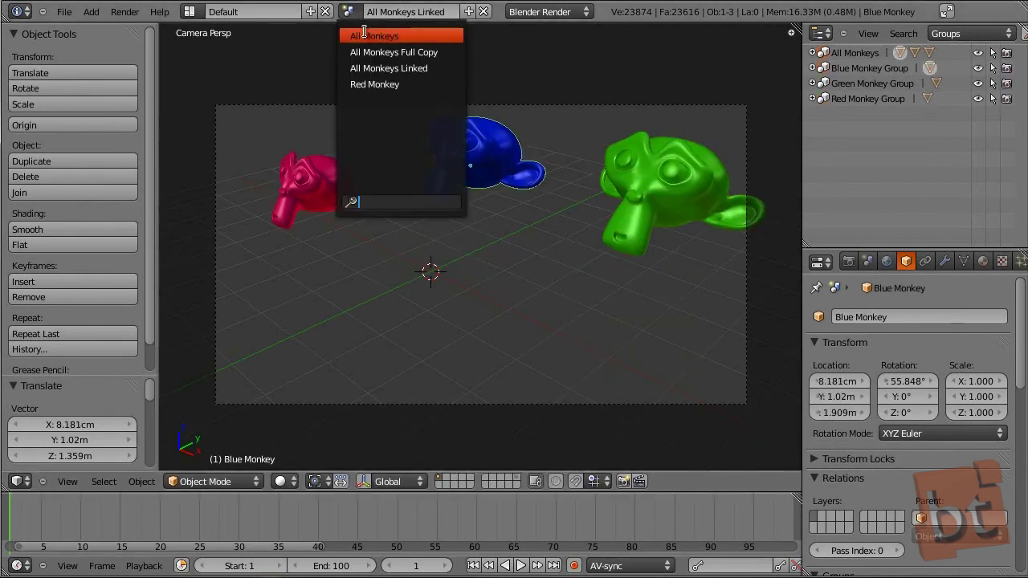
pyautogui.click(365, 35)
pyautogui.click(350, 11)
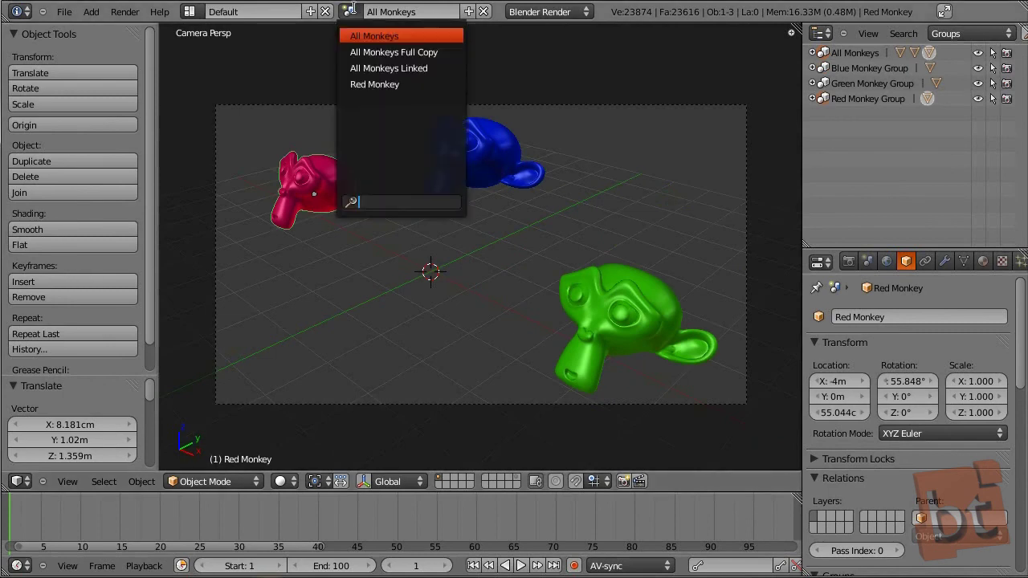
pyautogui.click(415, 69)
pyautogui.rightClick(677, 198)
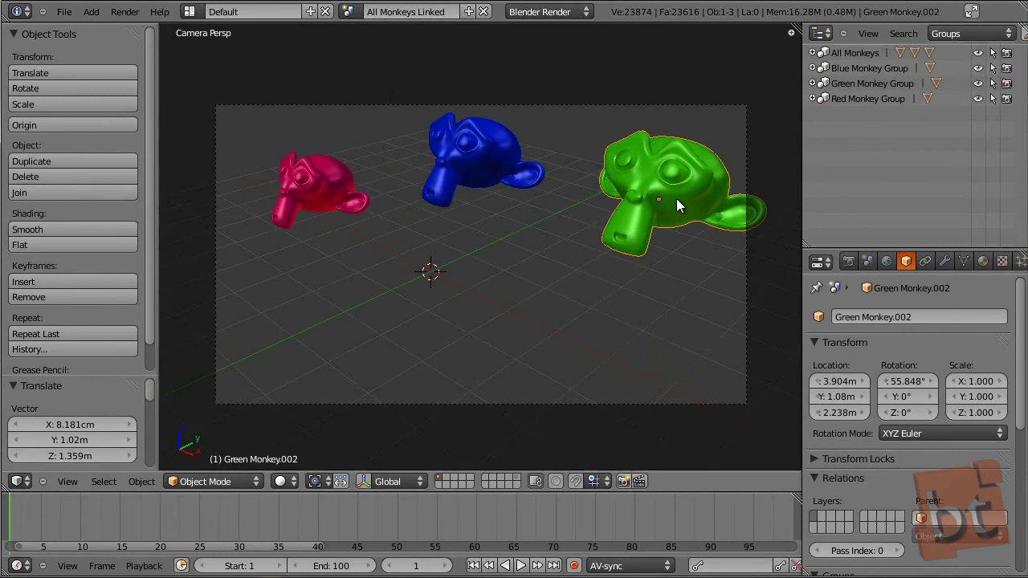
# Step: Extrude a vertex spike on the green monkey's mesh in All Monkeys Linked
pyautogui.press('Tab')
pyautogui.press('e')
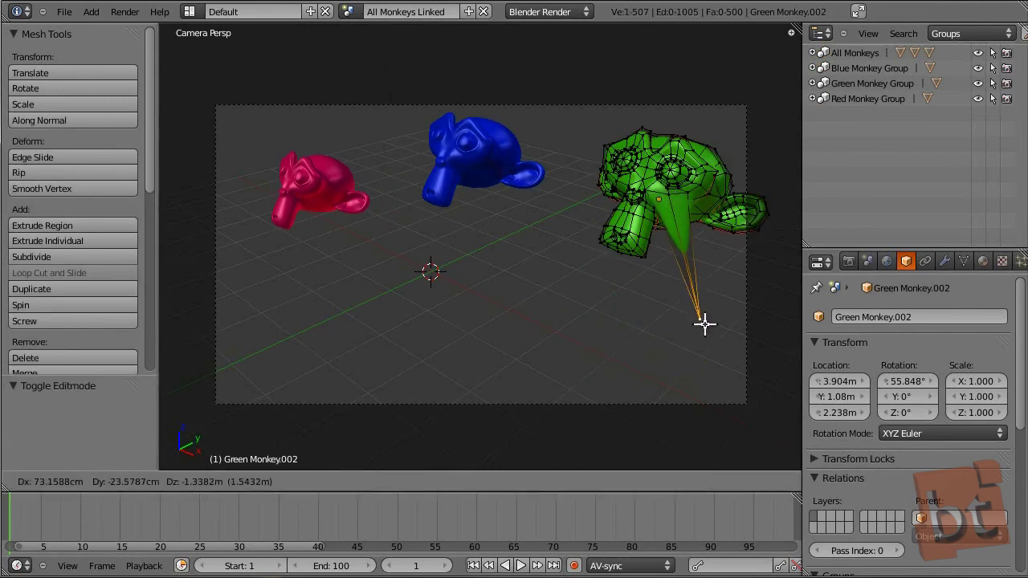
pyautogui.click(699, 317)
pyautogui.press('Tab')
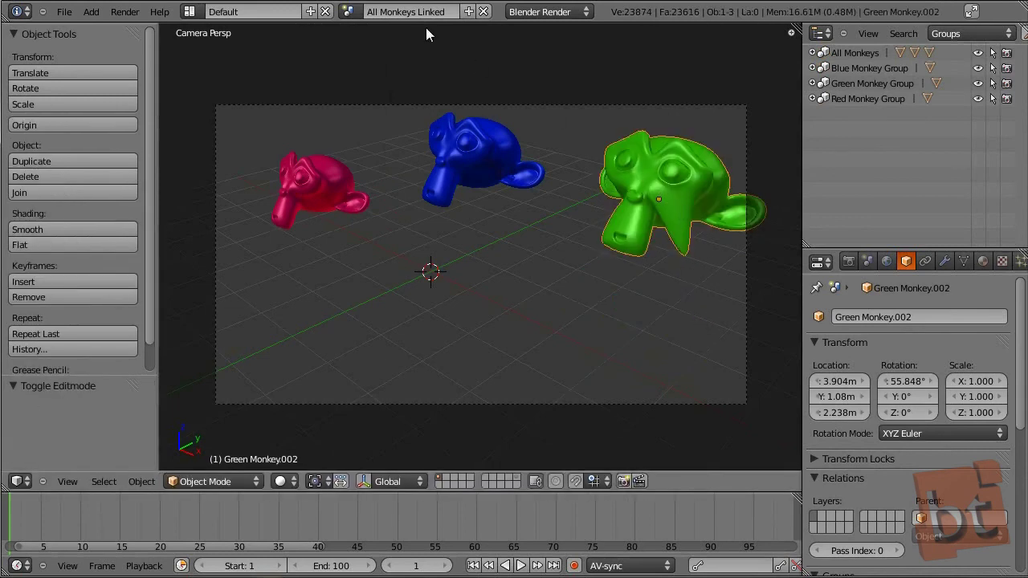
# Step: Check the unchanged green monkey in All Monkeys, then return to All Monkeys Linked
pyautogui.click(347, 11)
pyautogui.click(366, 36)
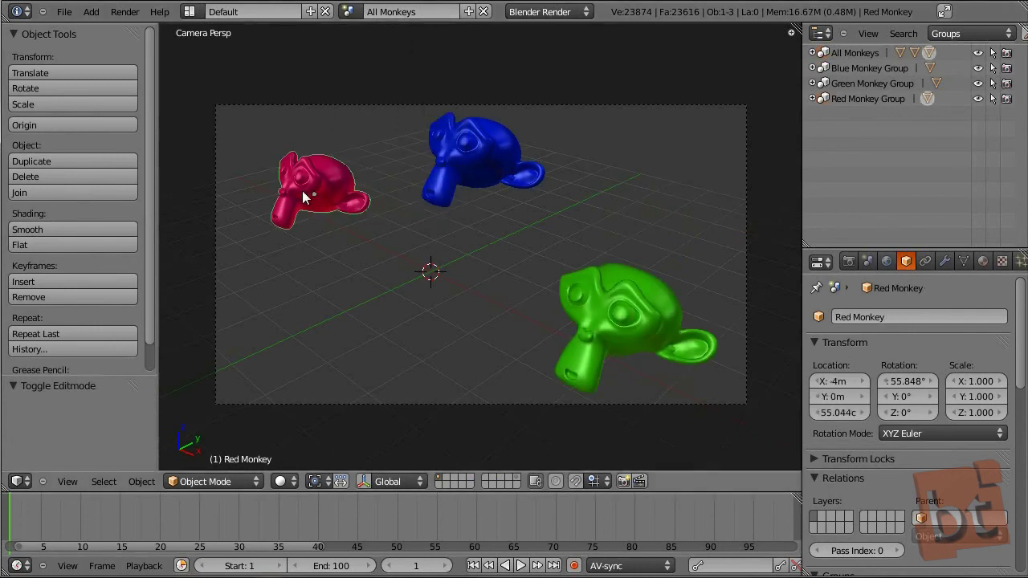
pyautogui.click(350, 12)
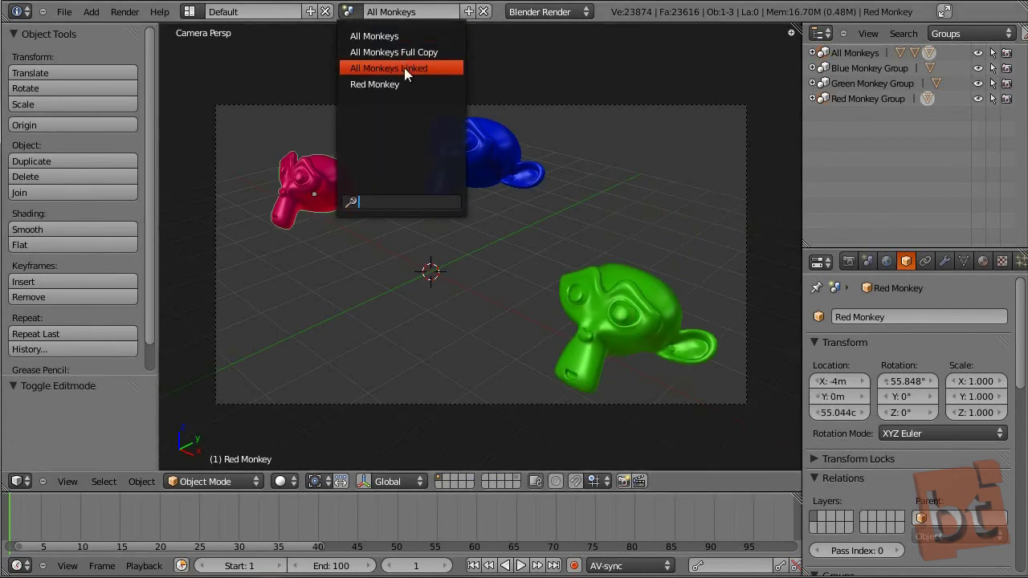
pyautogui.click(404, 68)
# Step: Make the linked red monkey a single-user Object, then start moving All Monkeys' red monkey
pyautogui.press('u')
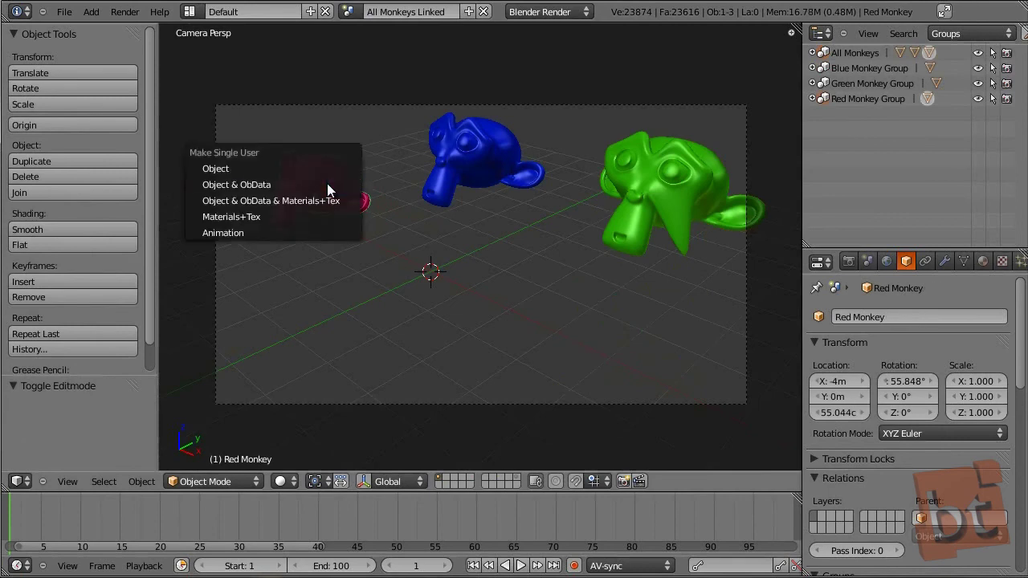
pyautogui.click(246, 168)
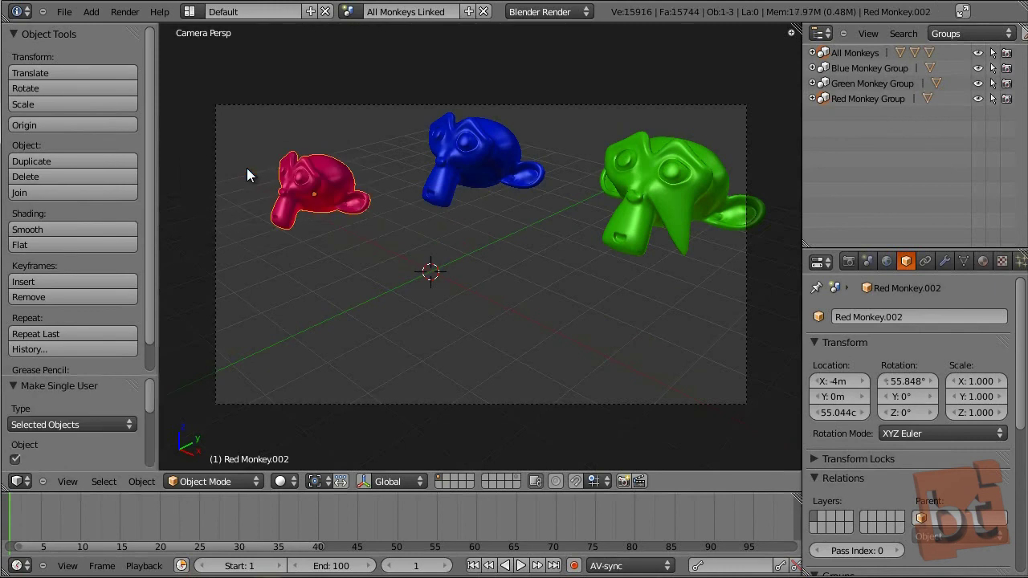
pyautogui.click(351, 11)
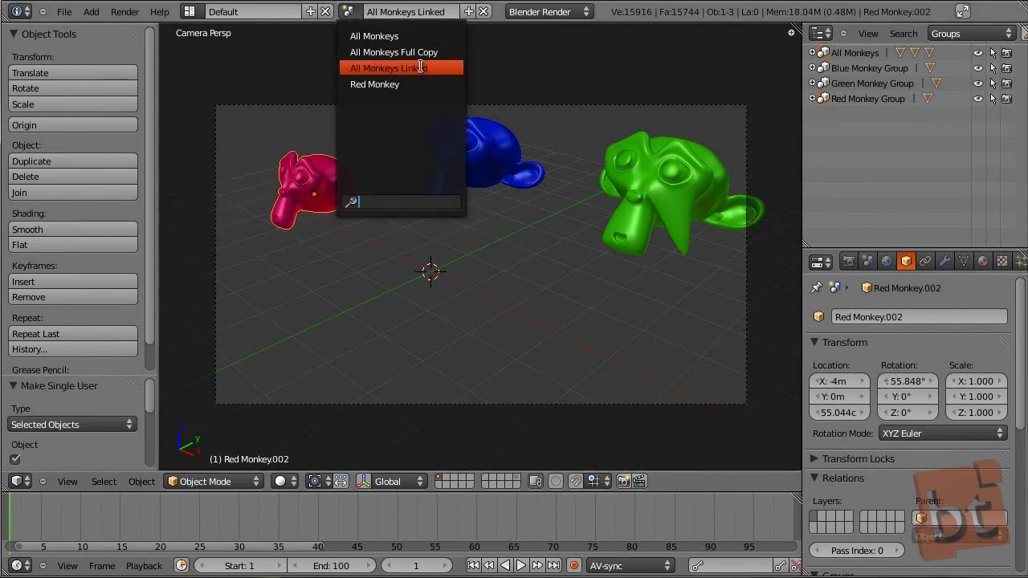
pyautogui.click(414, 35)
pyautogui.press('g')
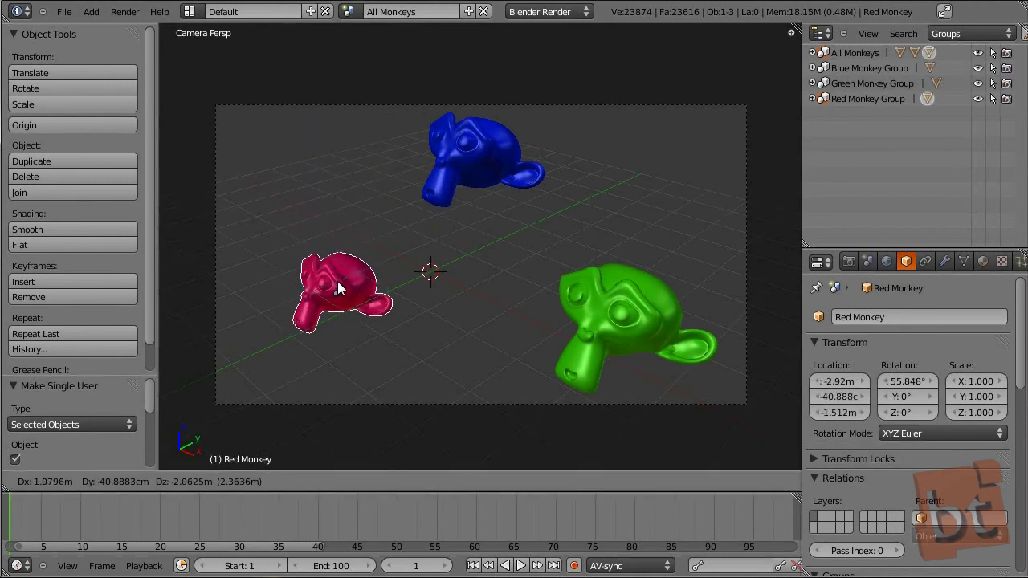
# Step: Confirm the red monkey's new position and switch to the All Monkeys Linked scene
pyautogui.click(342, 265)
pyautogui.click(347, 11)
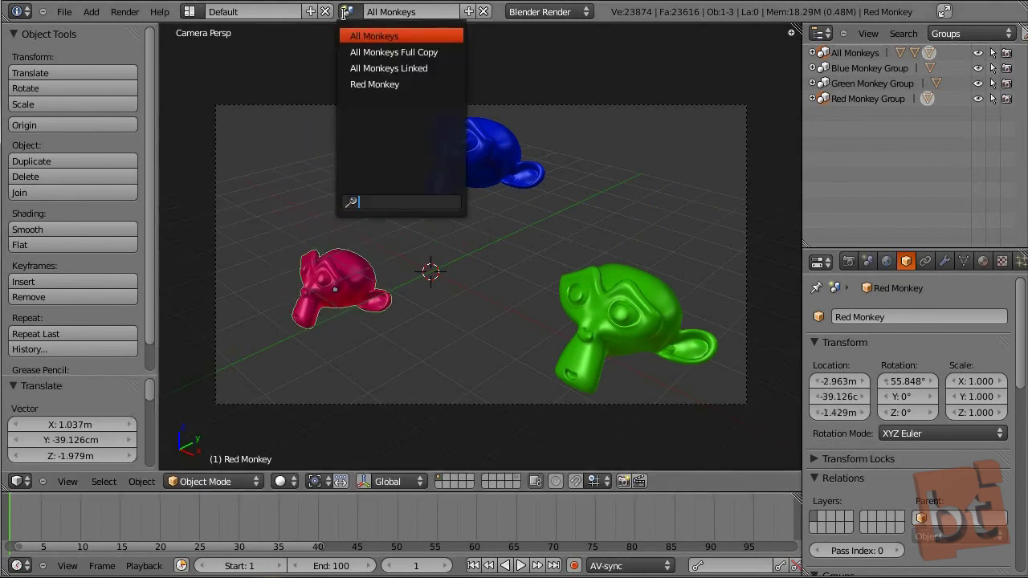
pyautogui.click(383, 64)
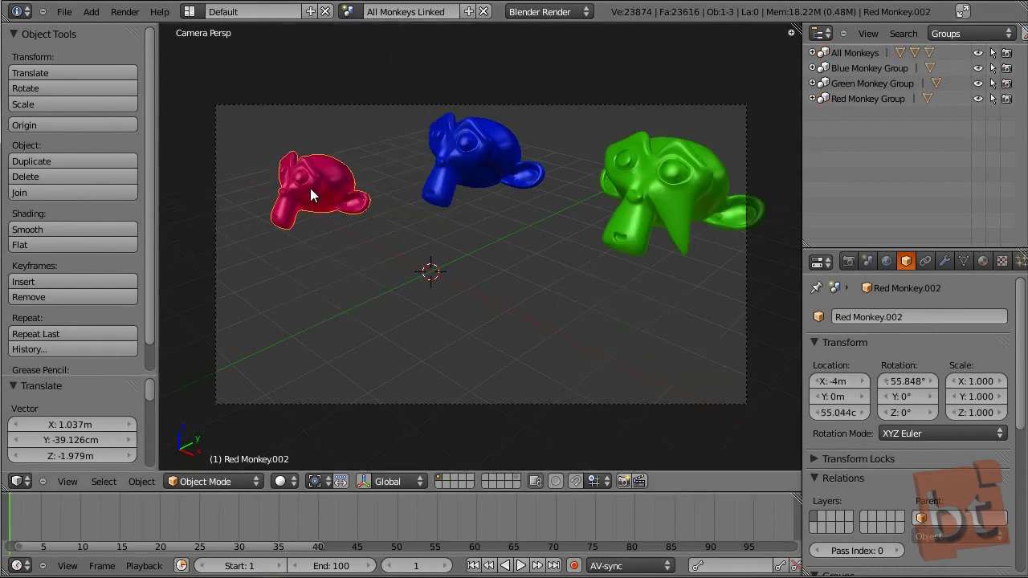
# Step: In Edit Mode, pull the red monkey's nose vertices out into a long point
pyautogui.press('Tab')
pyautogui.press('g')
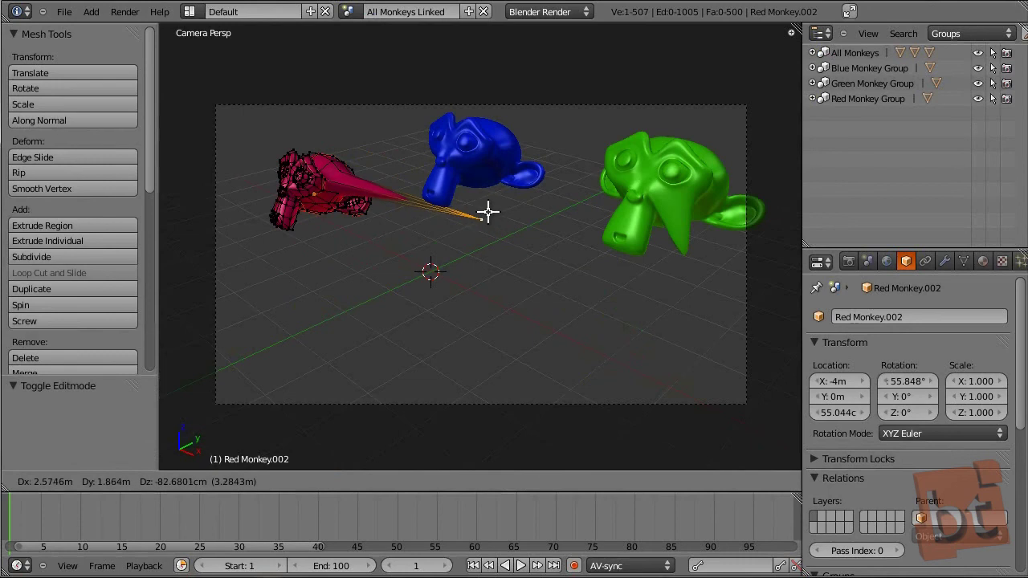
pyautogui.click(485, 213)
pyautogui.press('Tab')
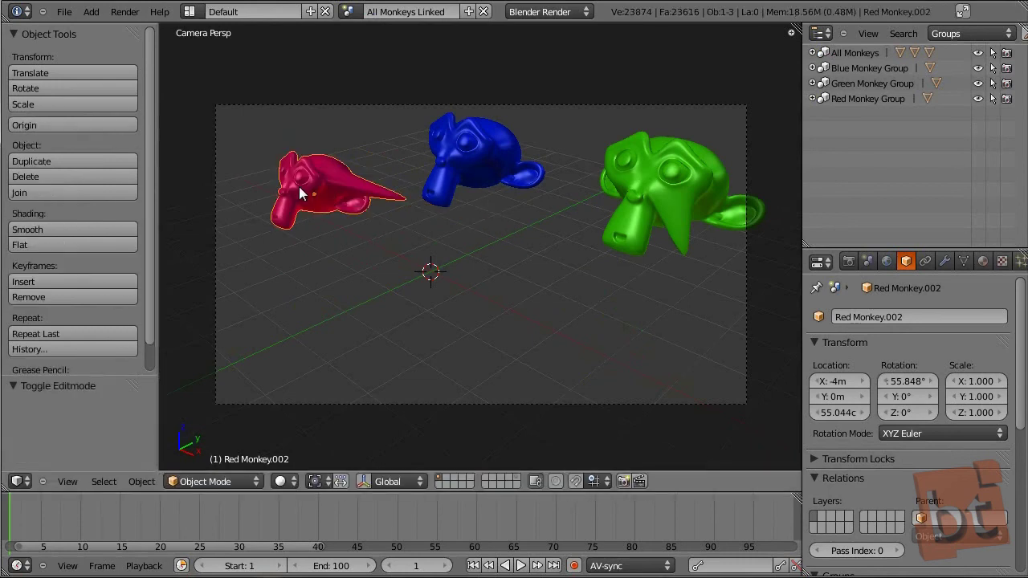
# Step: View the All Monkeys scene, then the Red Monkey scene, both showing the stretched nose
pyautogui.click(348, 11)
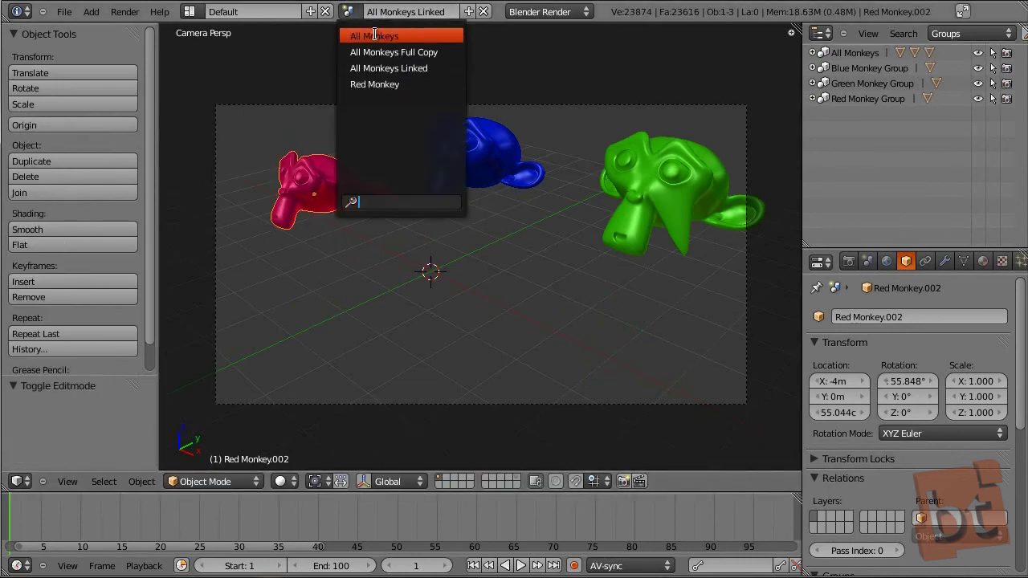
pyautogui.click(375, 36)
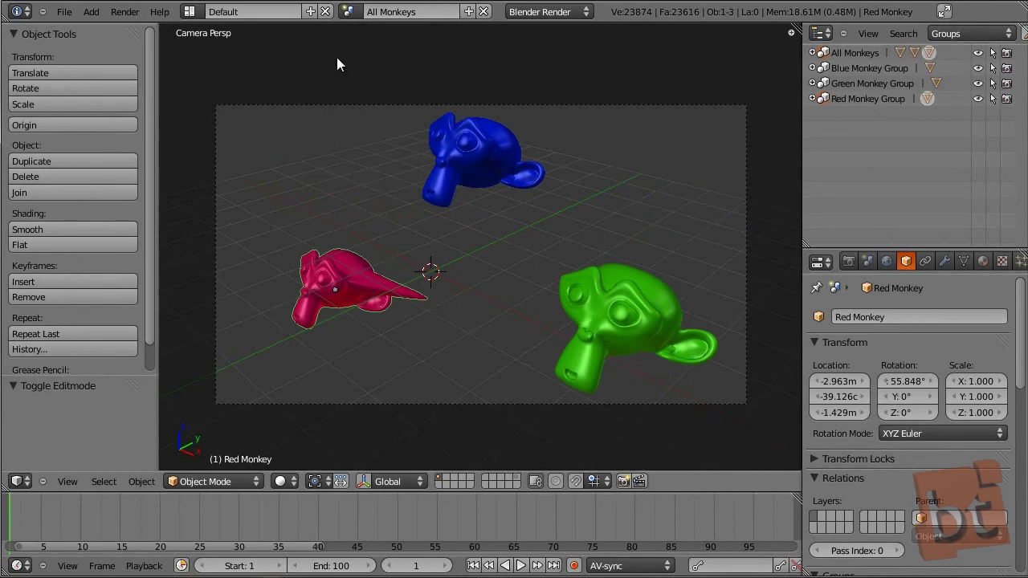
pyautogui.click(348, 12)
pyautogui.click(375, 81)
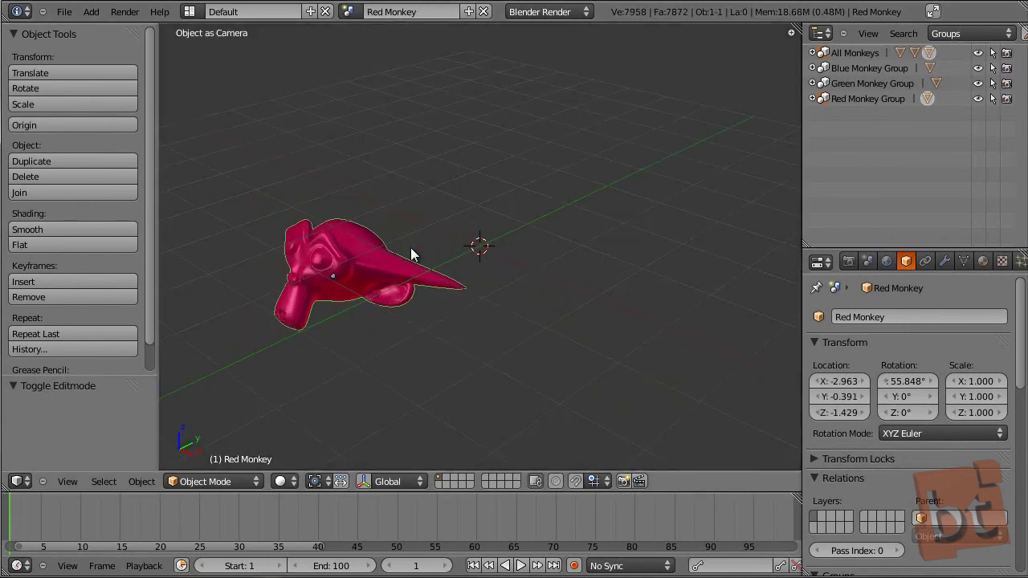
# Step: Orbit and zoom to view the spiked red monkey from its side, then return to All Monkeys
pyautogui.moveTo(407, 229); pyautogui.dragTo(415, 266, button='middle')
pyautogui.scroll(4, 413, 270)
pyautogui.moveTo(599, 226); pyautogui.dragTo(461, 248, button='middle')
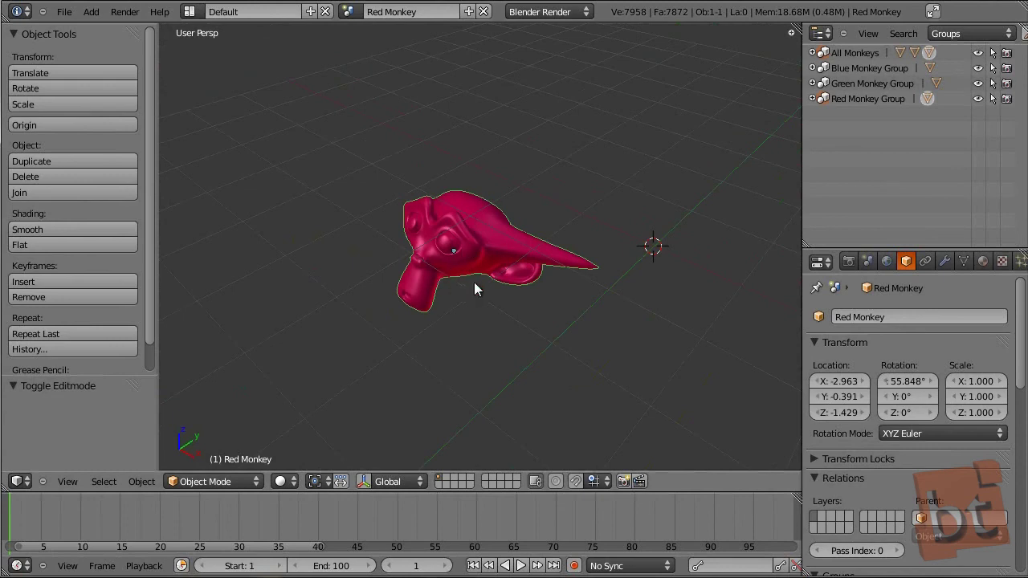
pyautogui.moveTo(564, 297); pyautogui.dragTo(525, 282, button='middle')
pyautogui.scroll(-2, 526, 282)
pyautogui.moveTo(594, 280); pyautogui.dragTo(546, 290, button='middle')
pyautogui.click(347, 11)
pyautogui.click(369, 34)
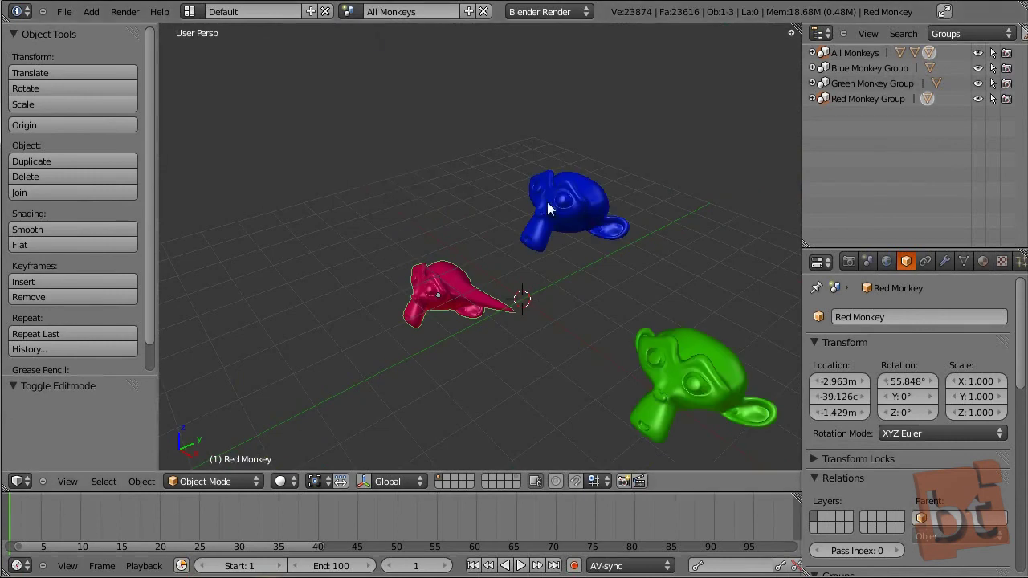
# Step: Undo the nose spike and monkey moves, leaving the green monkey back at X 4 m
pyautogui.moveTo(635, 222); pyautogui.dragTo(558, 226, button='middle')
pyautogui.hotkey('ctrl', 'z')
pyautogui.hotkey('ctrl', 'z')
pyautogui.hotkey('ctrl', 'shift', 'z')
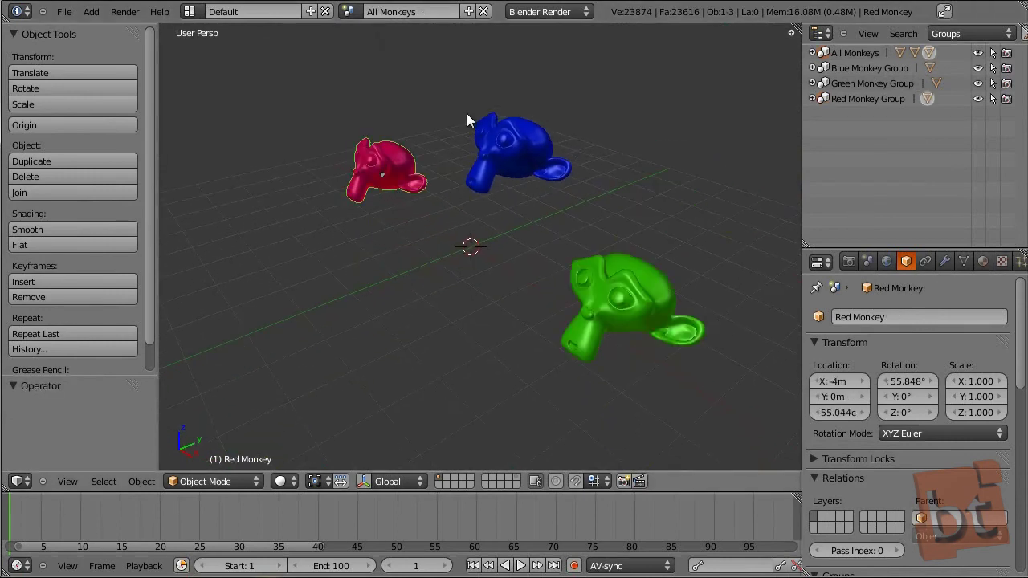
pyautogui.hotkey('ctrl', 'z')
pyautogui.hotkey('ctrl', 'z')
pyautogui.hotkey('ctrl', 'z')
pyautogui.hotkey('ctrl', 'z')
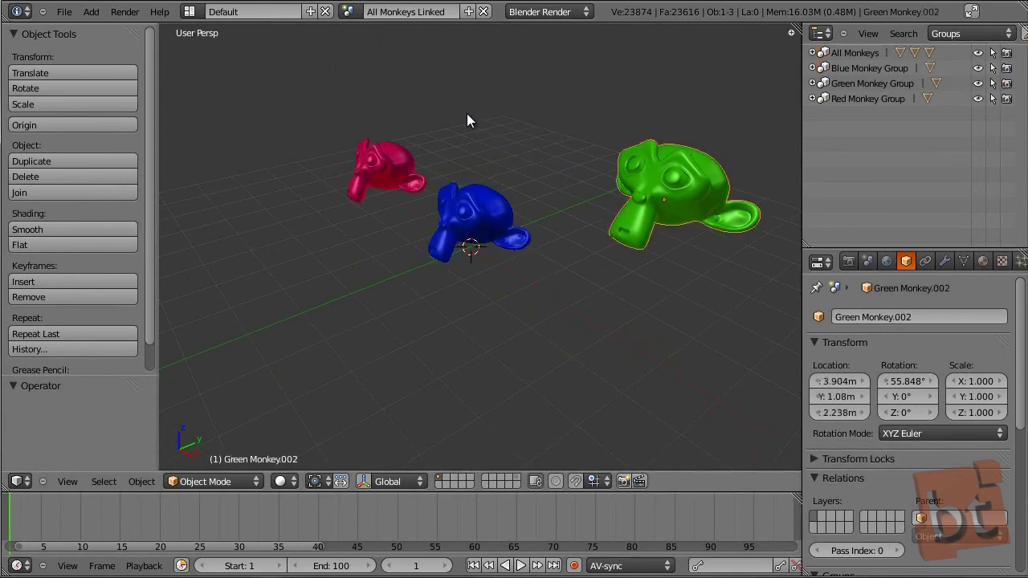
pyautogui.scroll(3, 539, 232)
pyautogui.moveTo(543, 228); pyautogui.dragTo(554, 268, button='middle')
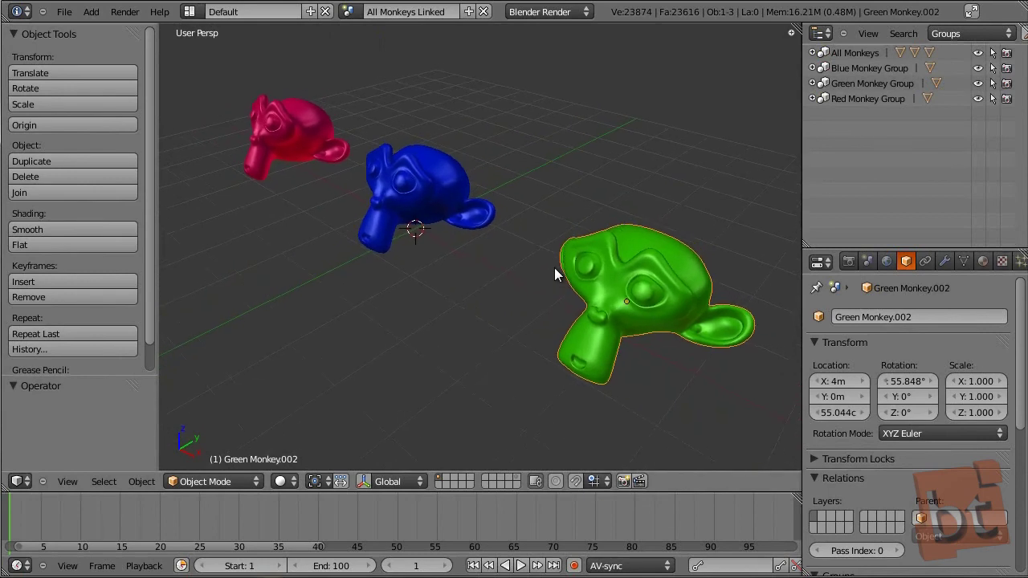